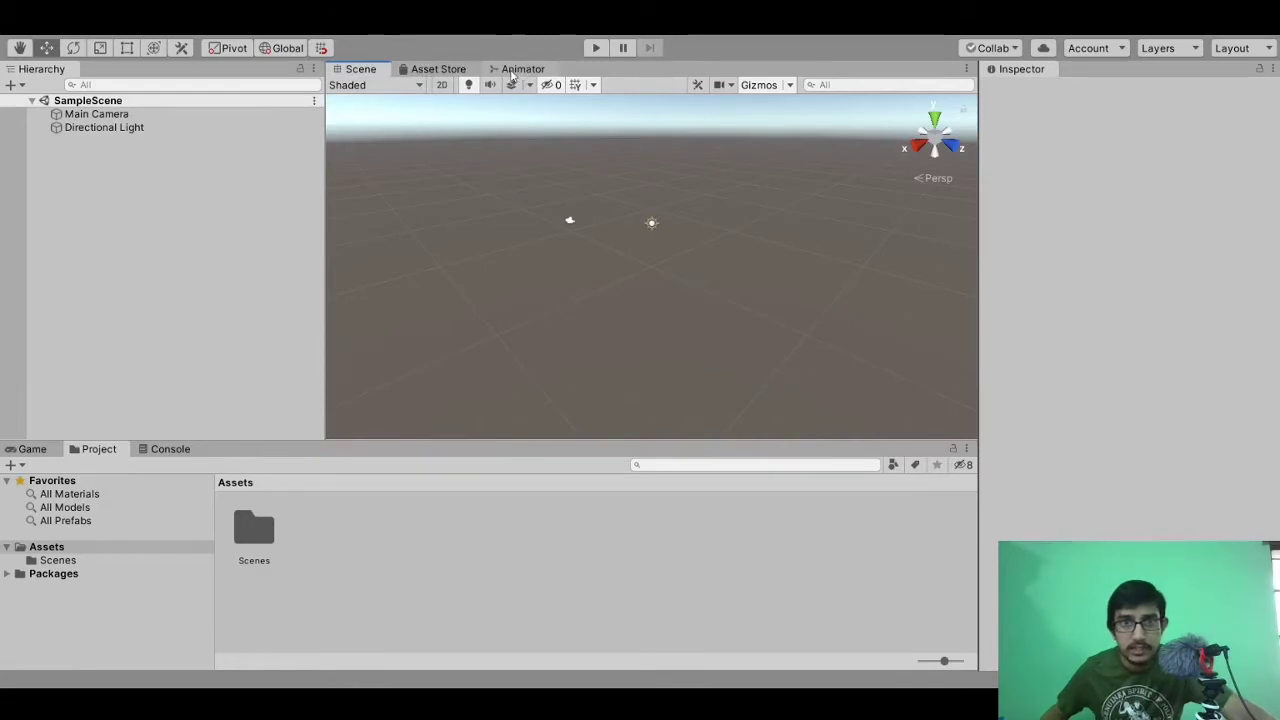
- Cycle through the Asset Store, Animator, Game and Console tabs, ending on Scene and Project
click(432, 72)
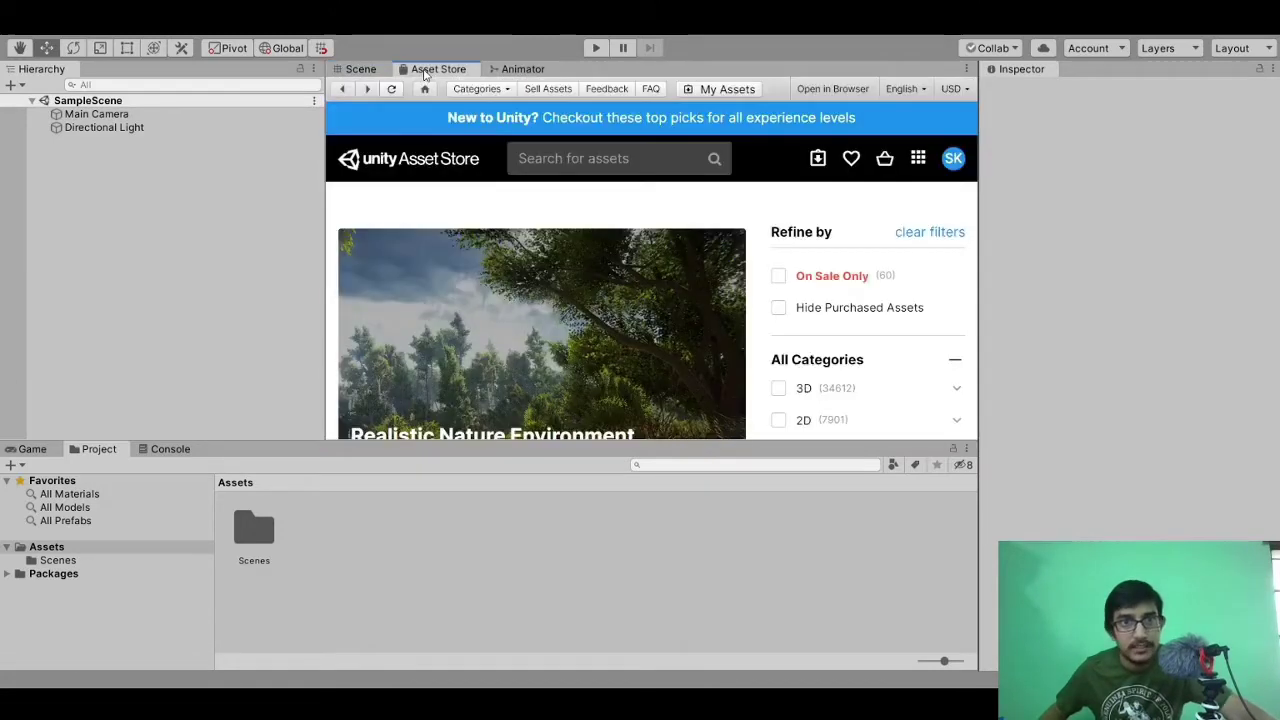
click(530, 70)
click(450, 70)
click(365, 70)
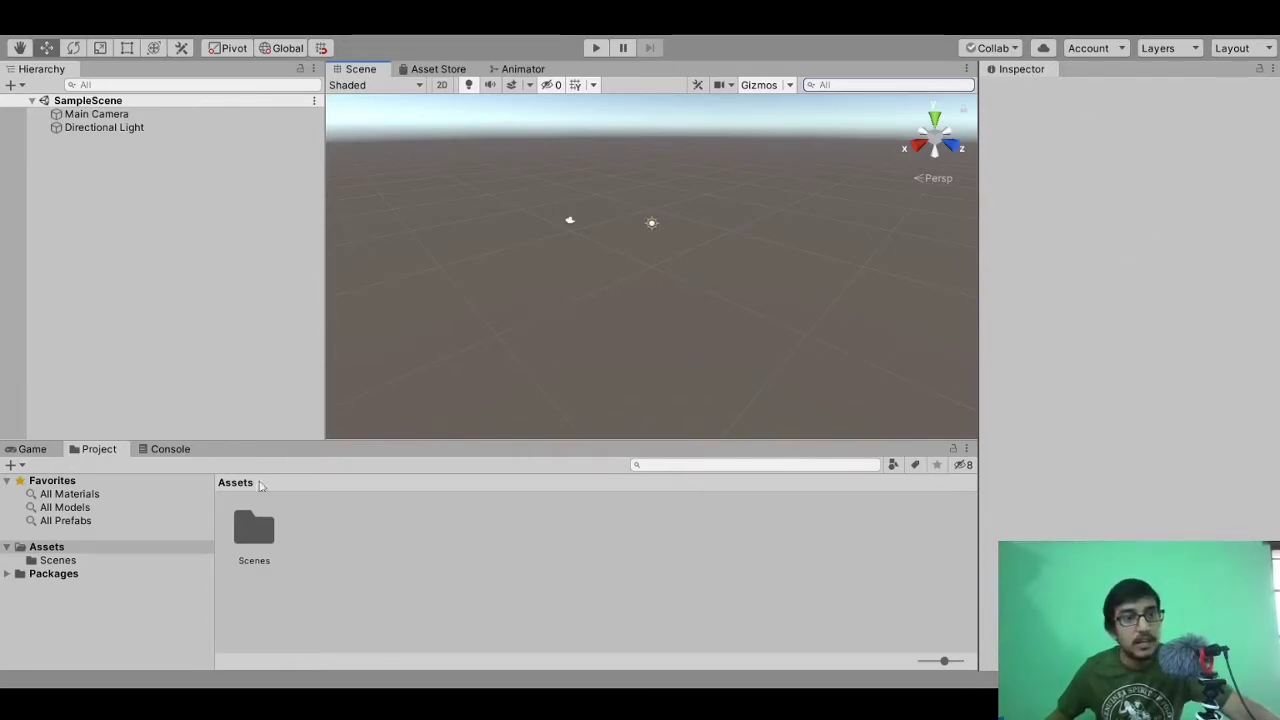
click(32, 450)
click(108, 450)
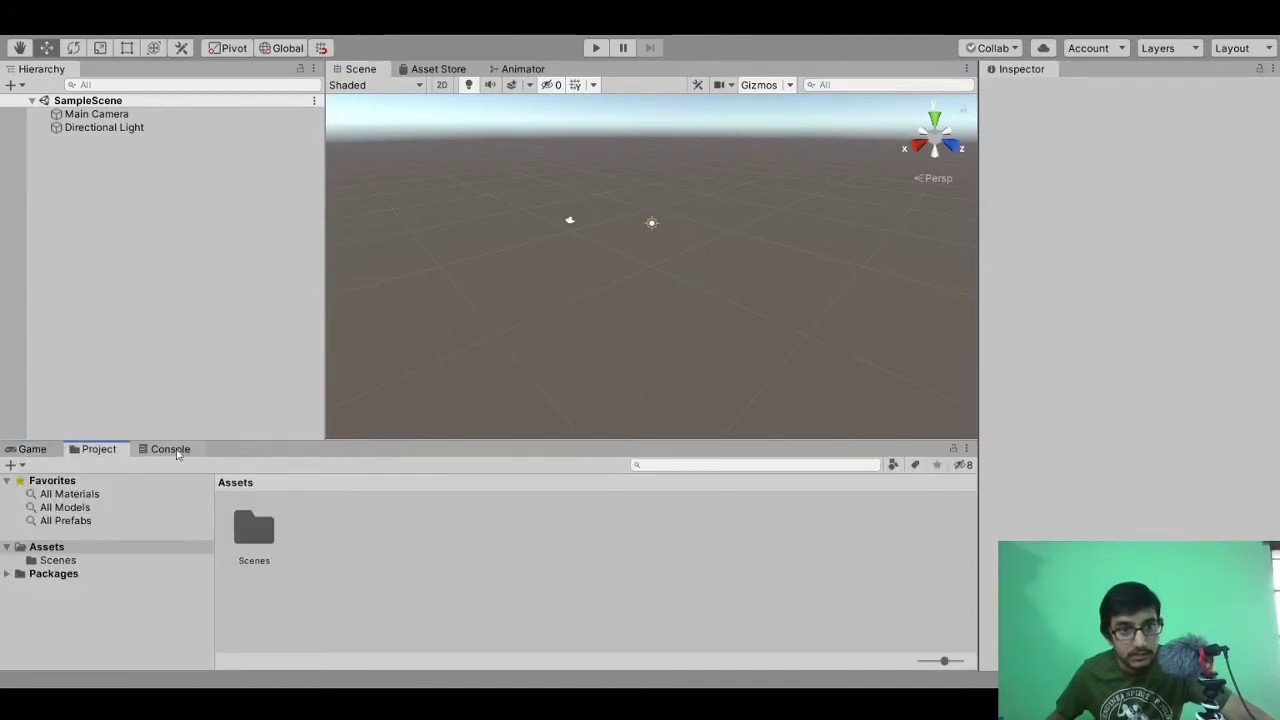
click(175, 450)
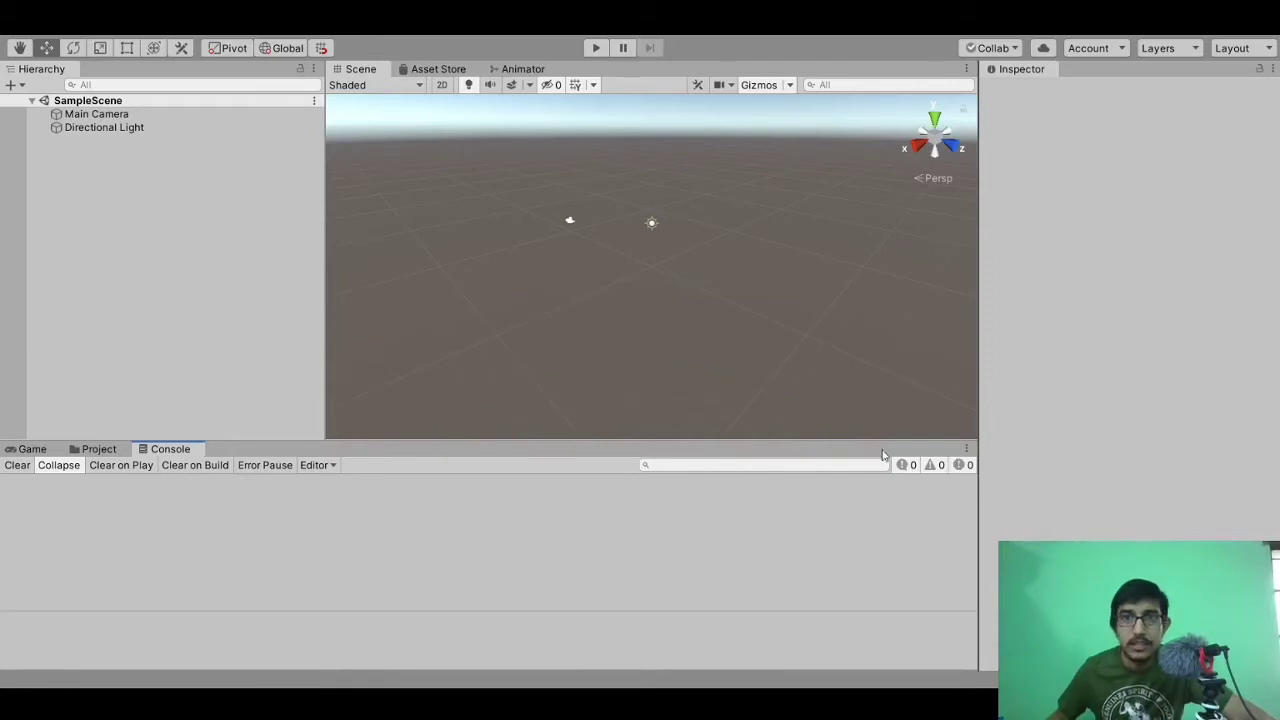
click(110, 450)
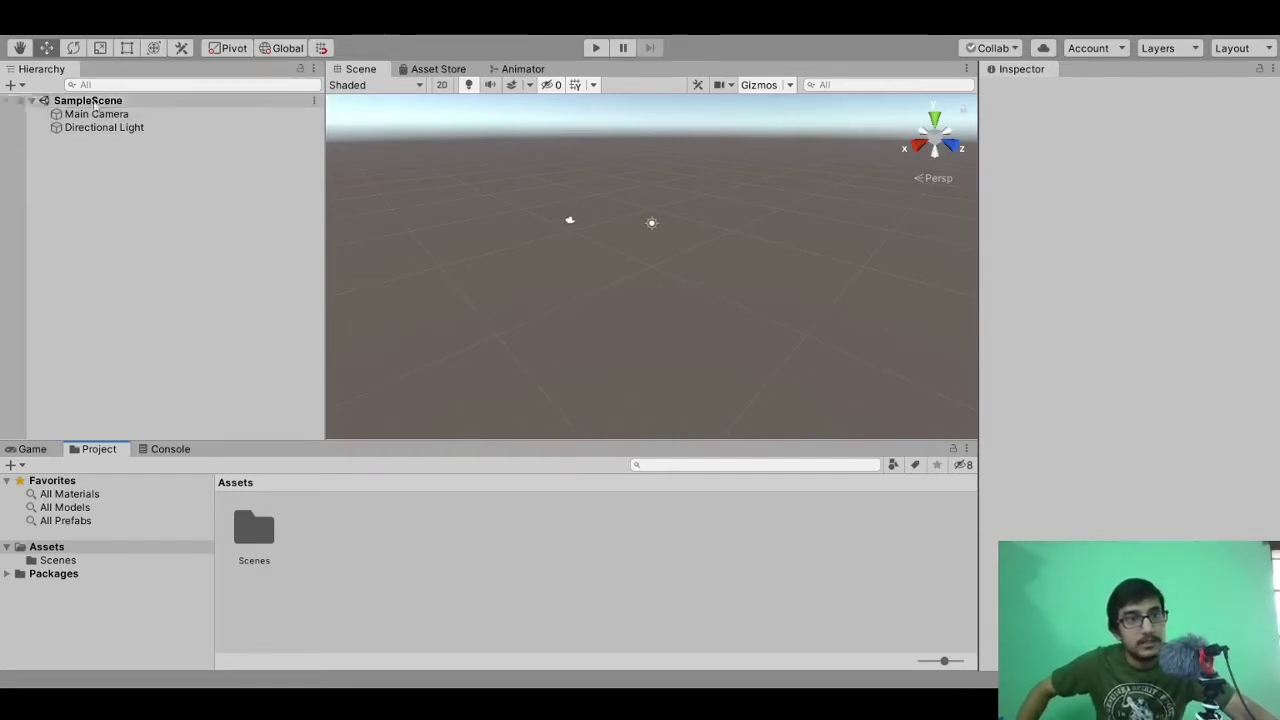
- Select SampleScene, then Main Camera, to view the camera's properties in the Inspector
click(70, 104)
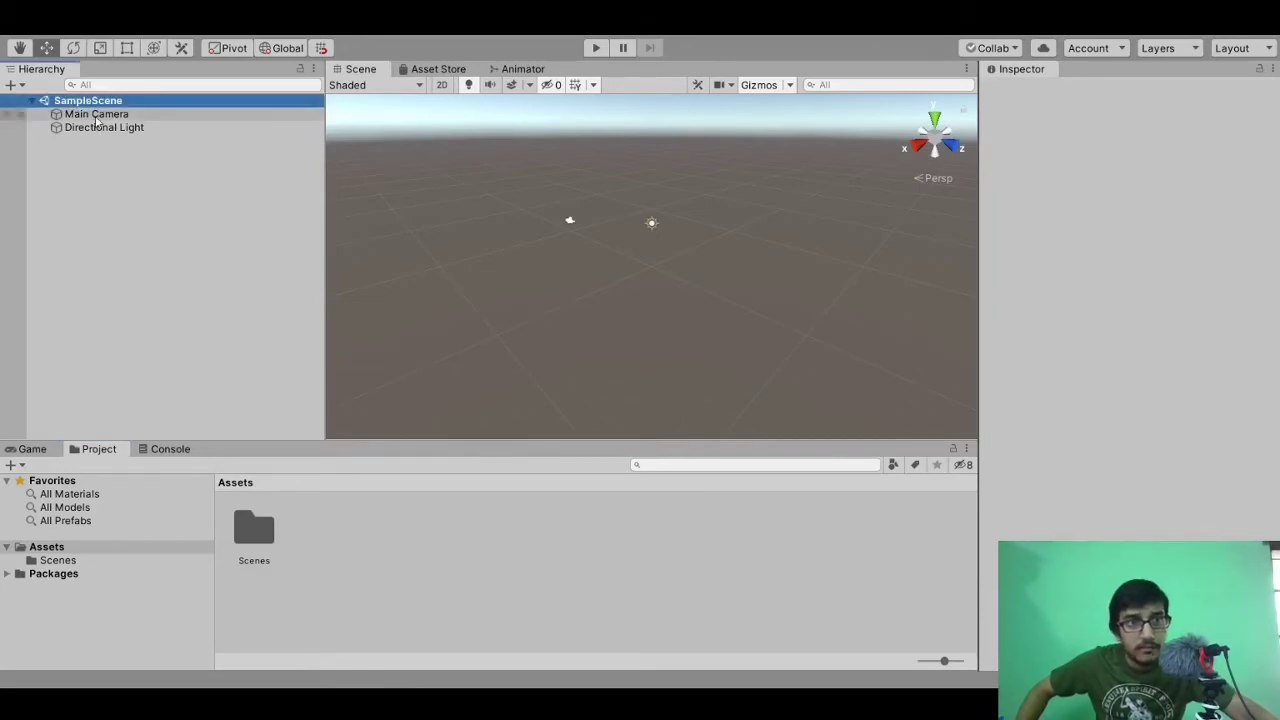
click(96, 114)
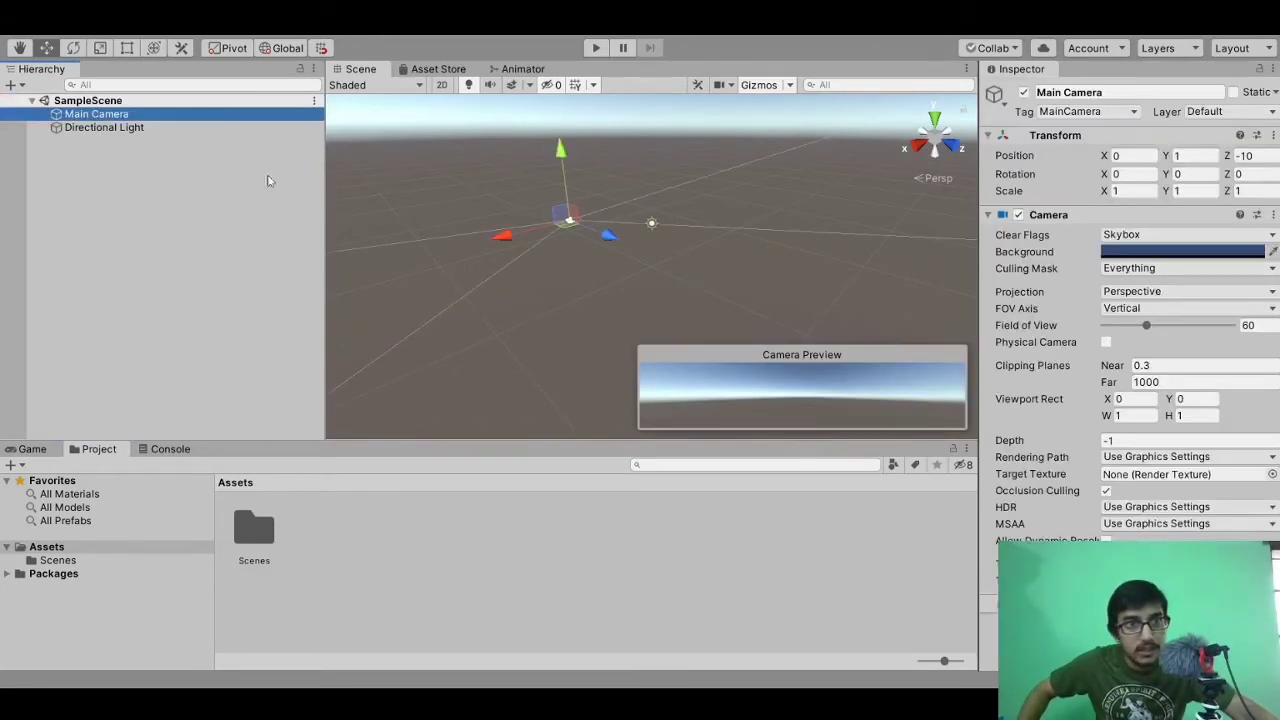
click(104, 127)
click(103, 116)
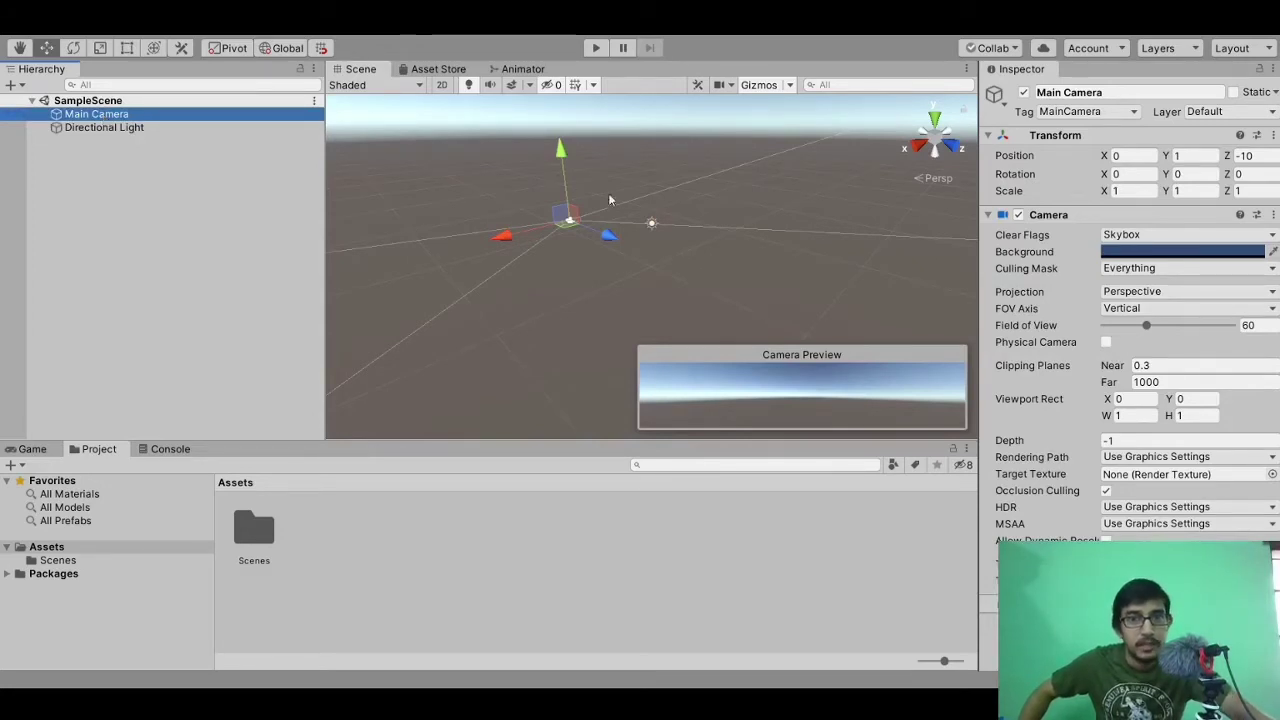
- Select the Directional Light and review its Transform (0, 3, 0; rotation 50, -30, 0) and Light settings
right_drag(538, 192, 497, 179)
middle_drag(497, 179, 608, 286)
key(Right)
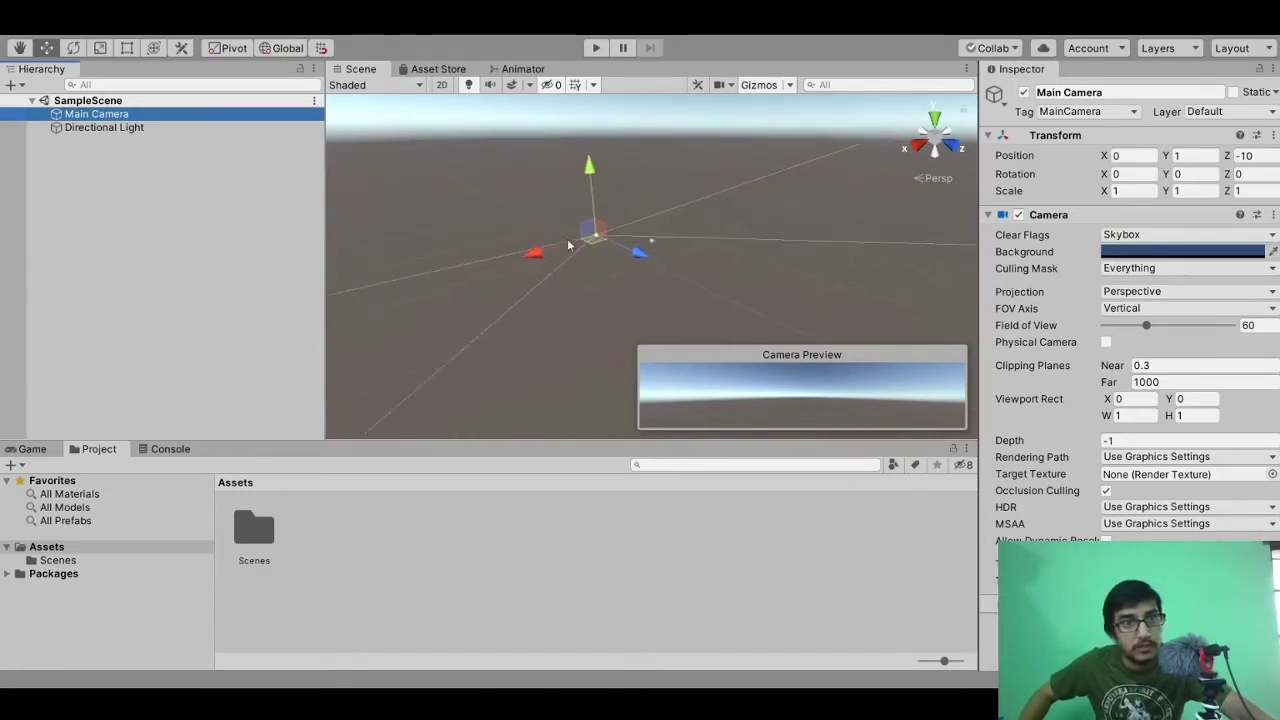
key(Up)
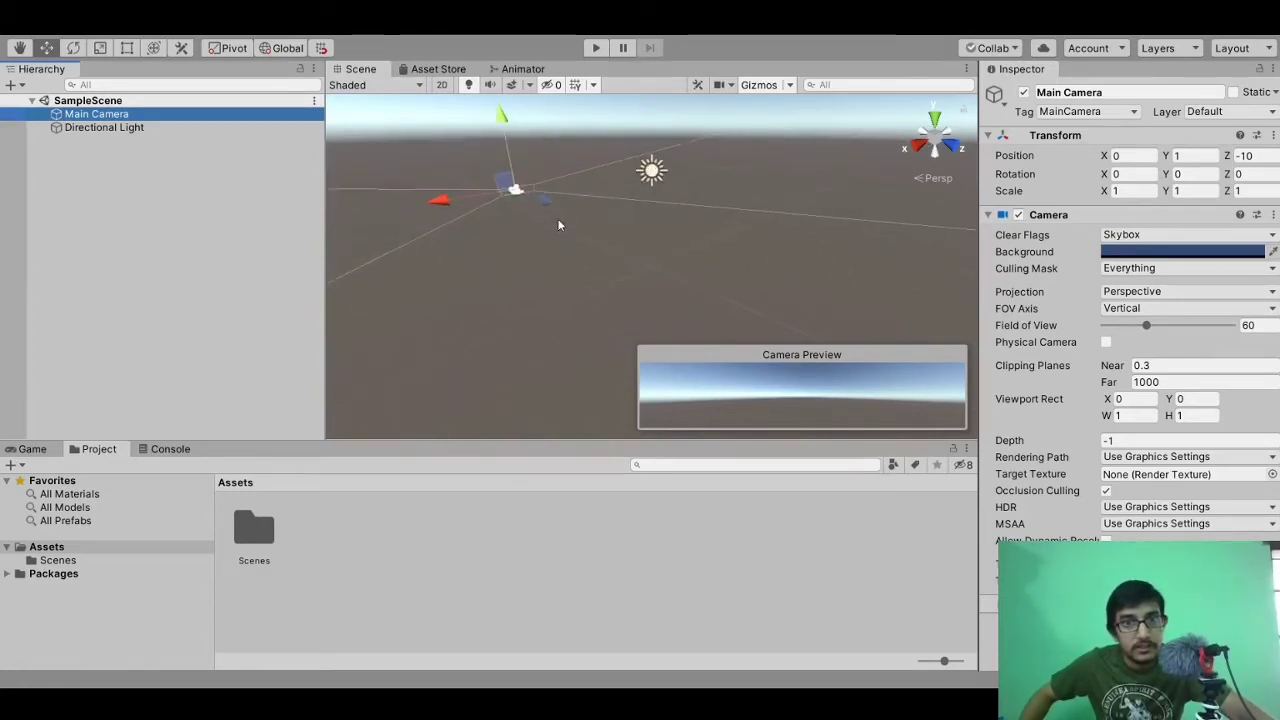
click(126, 137)
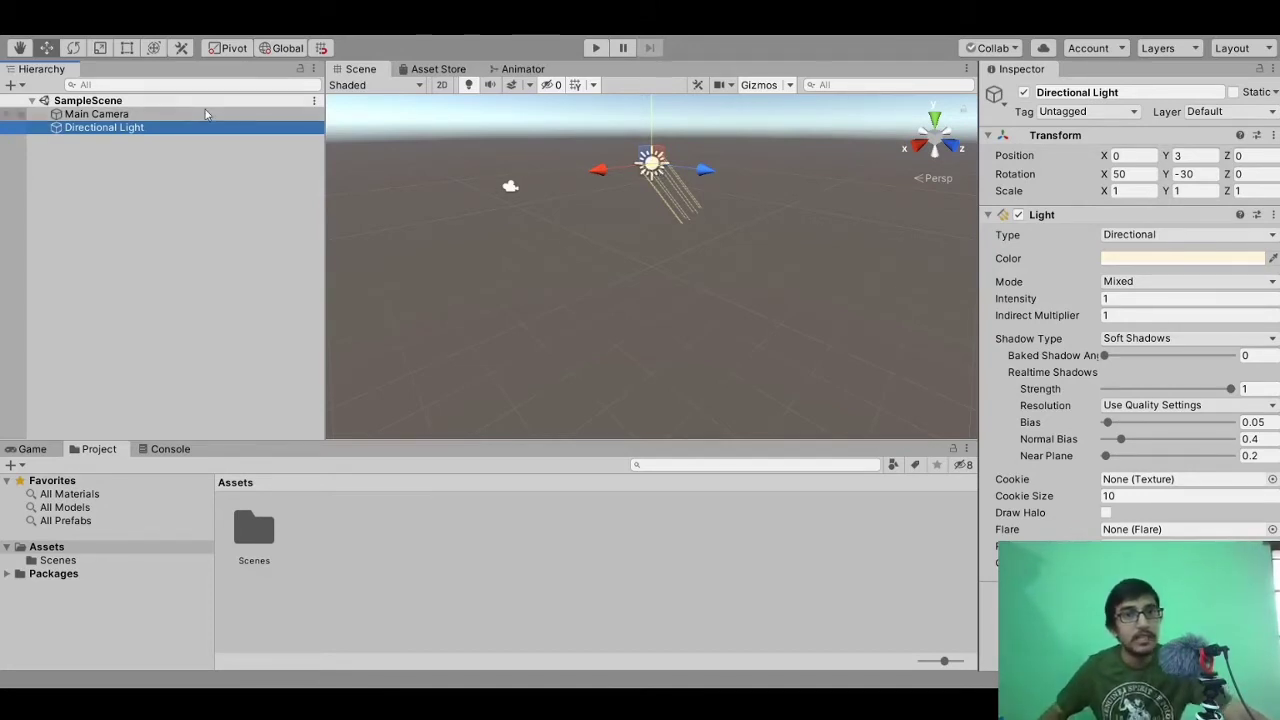
scroll(632, 275, down, 1)
scroll(632, 270, down, 1)
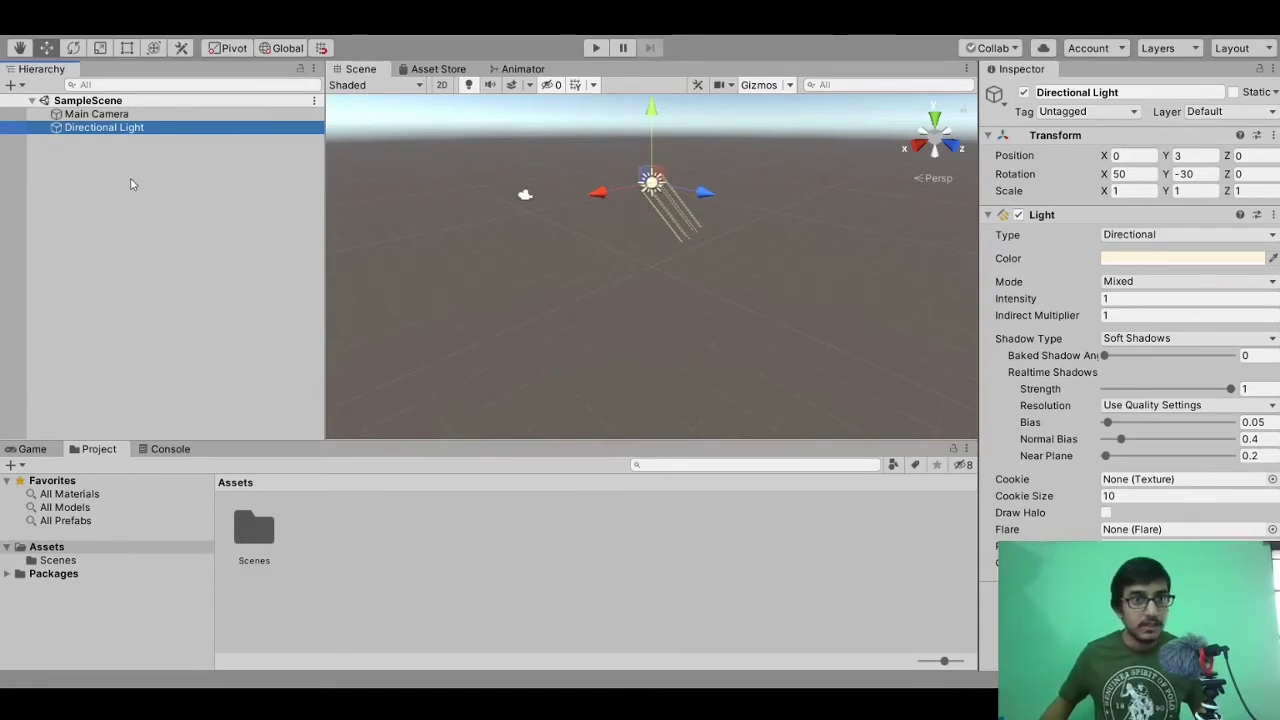
click(165, 130)
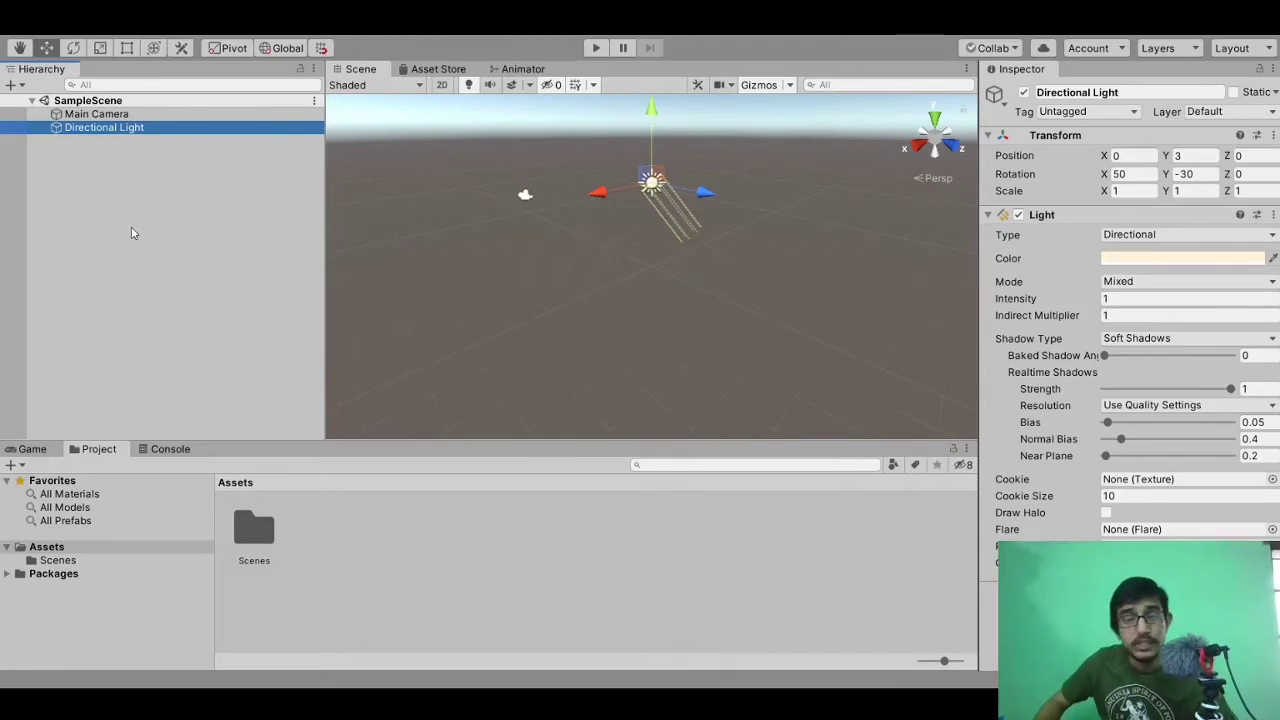
- Deselect the Directional Light, then pan with the Hand tool (Q) and zoom the Scene view
click(167, 207)
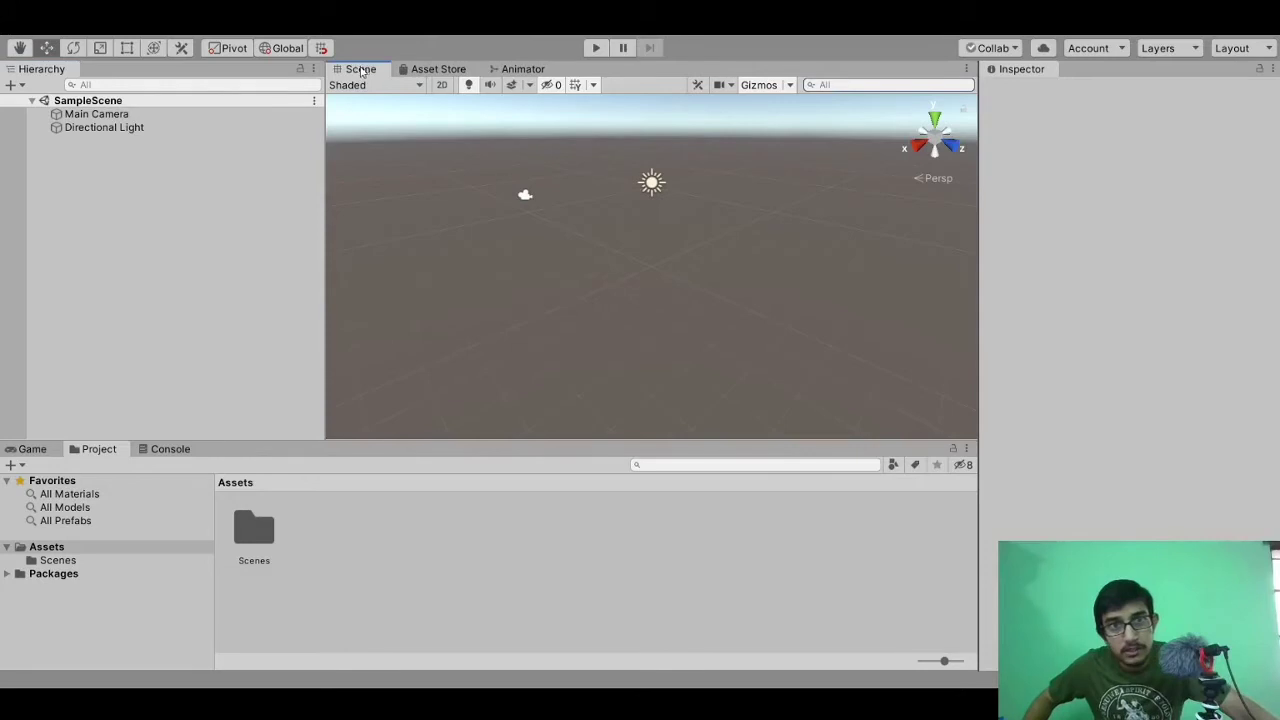
drag(770, 200, 666, 276)
key(q)
drag(683, 191, 751, 254)
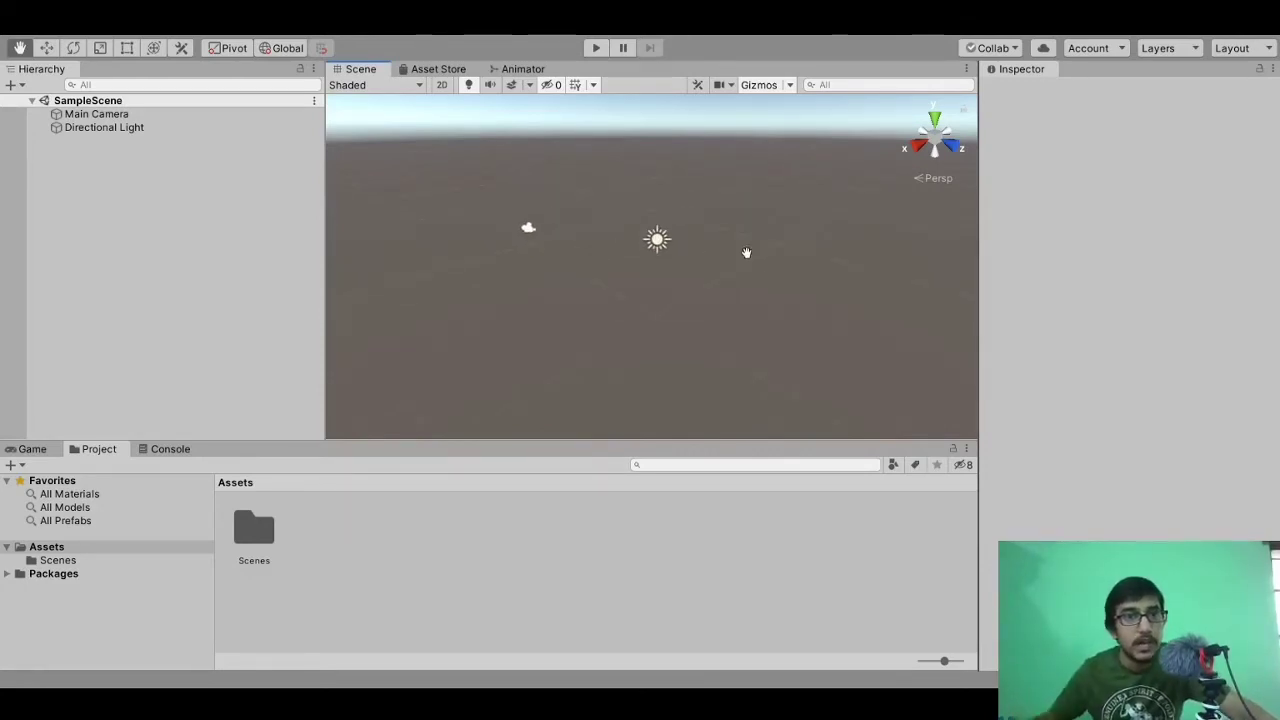
scroll(603, 262, up, 1)
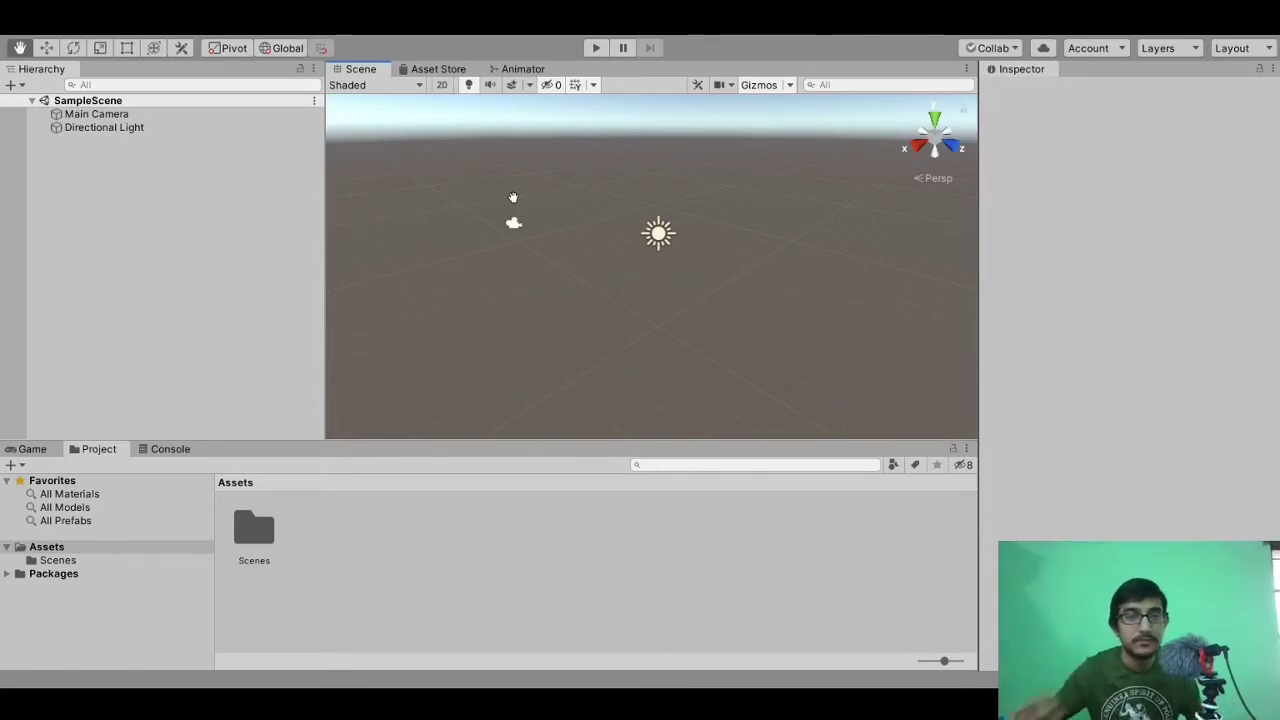
click(424, 70)
click(380, 70)
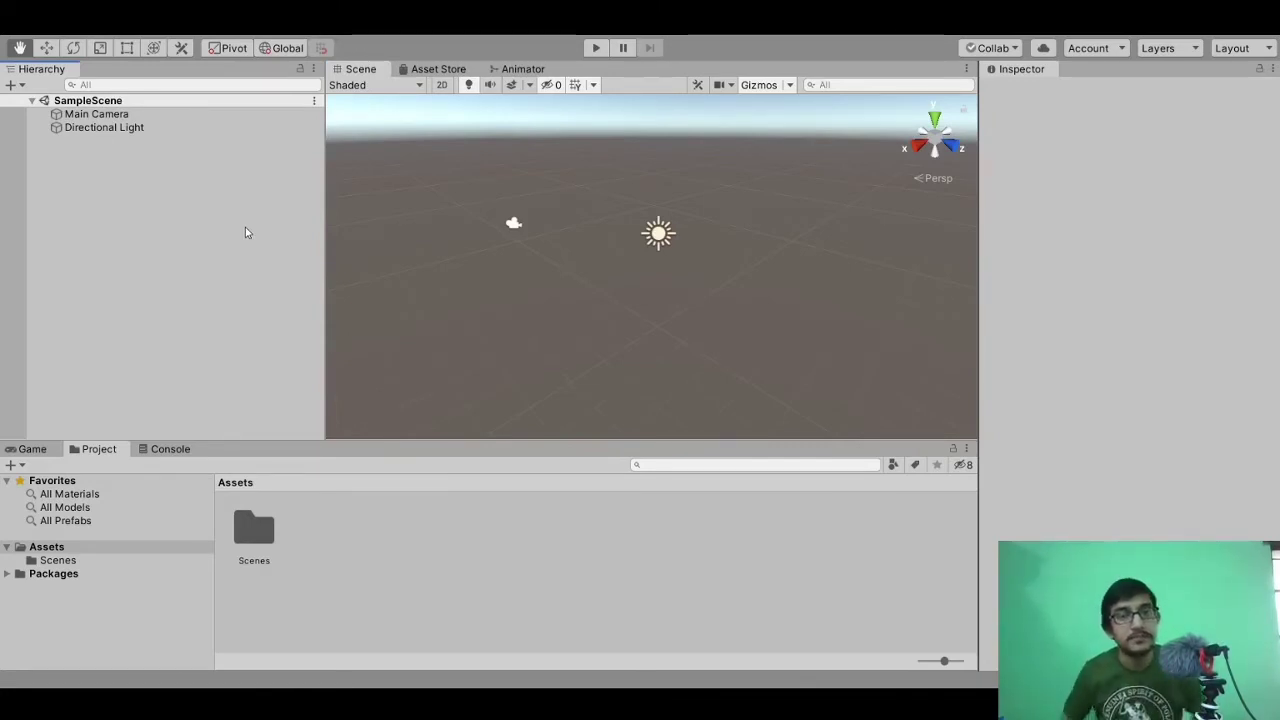
click(439, 70)
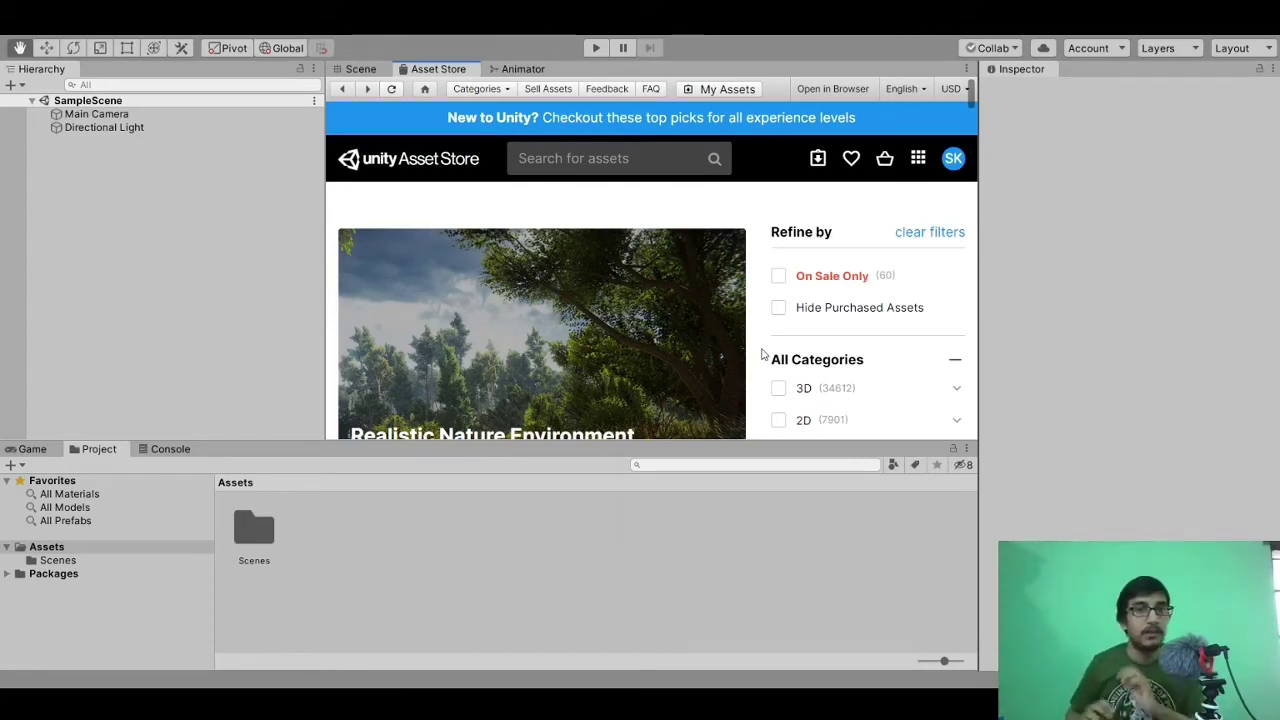
click(362, 69)
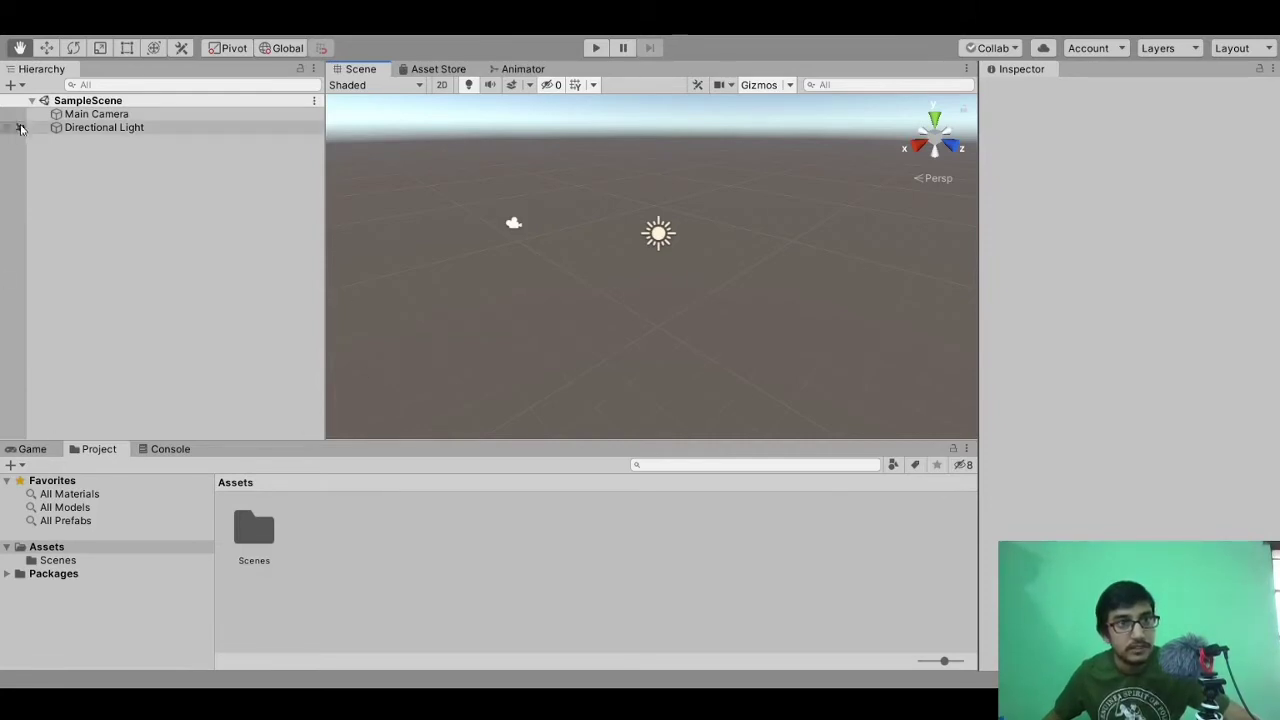
- Resize the Hierarchy and Project panels, returning the Hierarchy to roughly its original width
drag(327, 259, 458, 271)
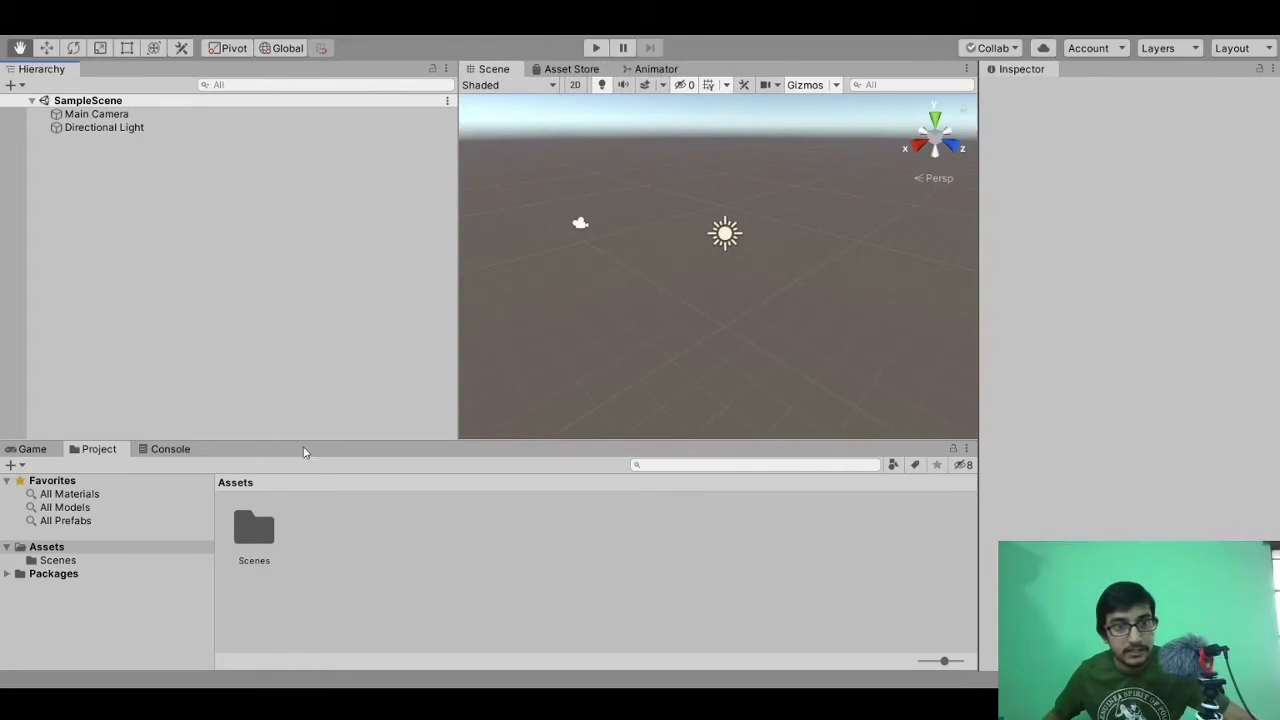
drag(306, 440, 284, 550)
drag(295, 504, 339, 675)
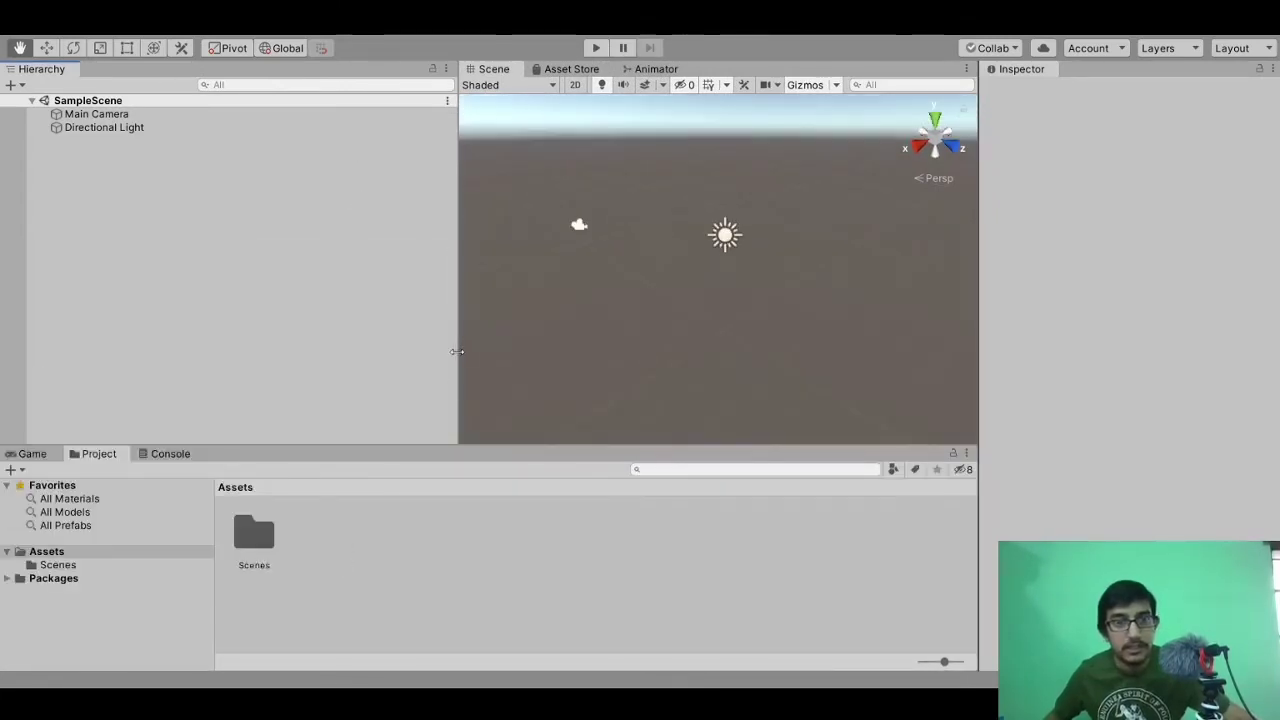
drag(456, 351, 264, 350)
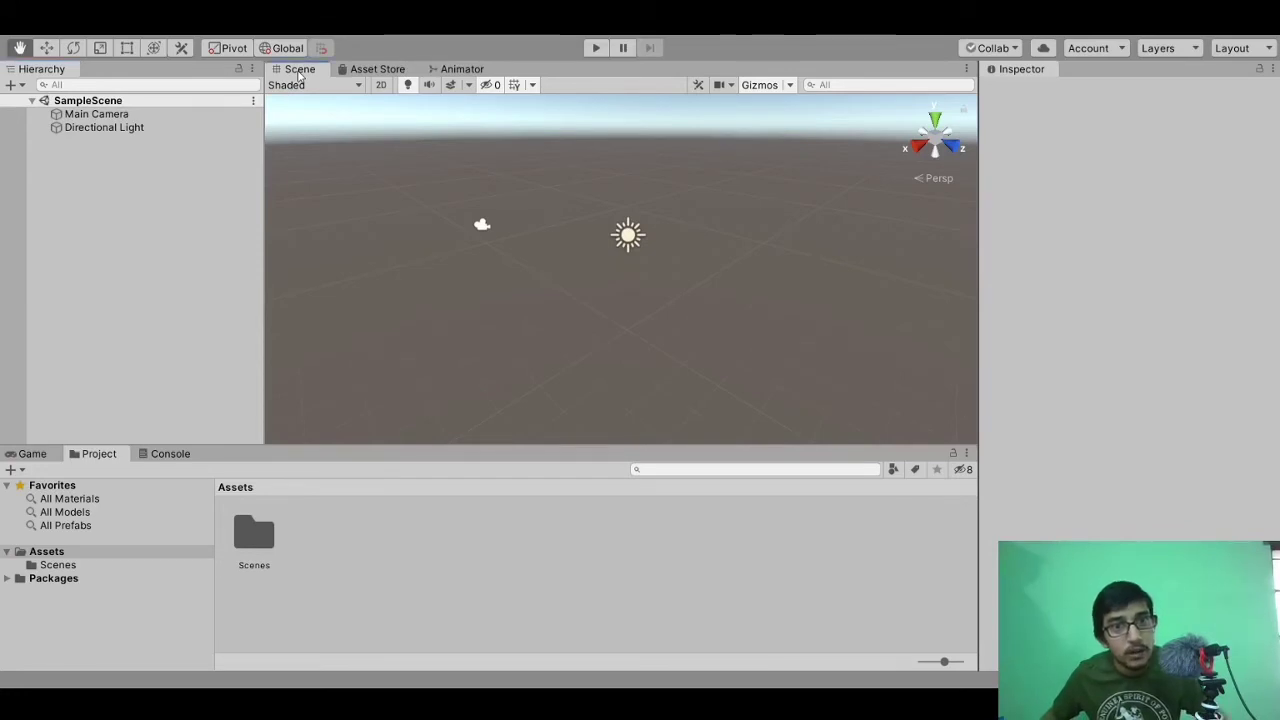
- Float the Scene view over the Inspector, redock it, and narrow it against the Inspector
drag(299, 75, 307, 108)
drag(535, 488, 1134, 378)
drag(1134, 297, 1134, 294)
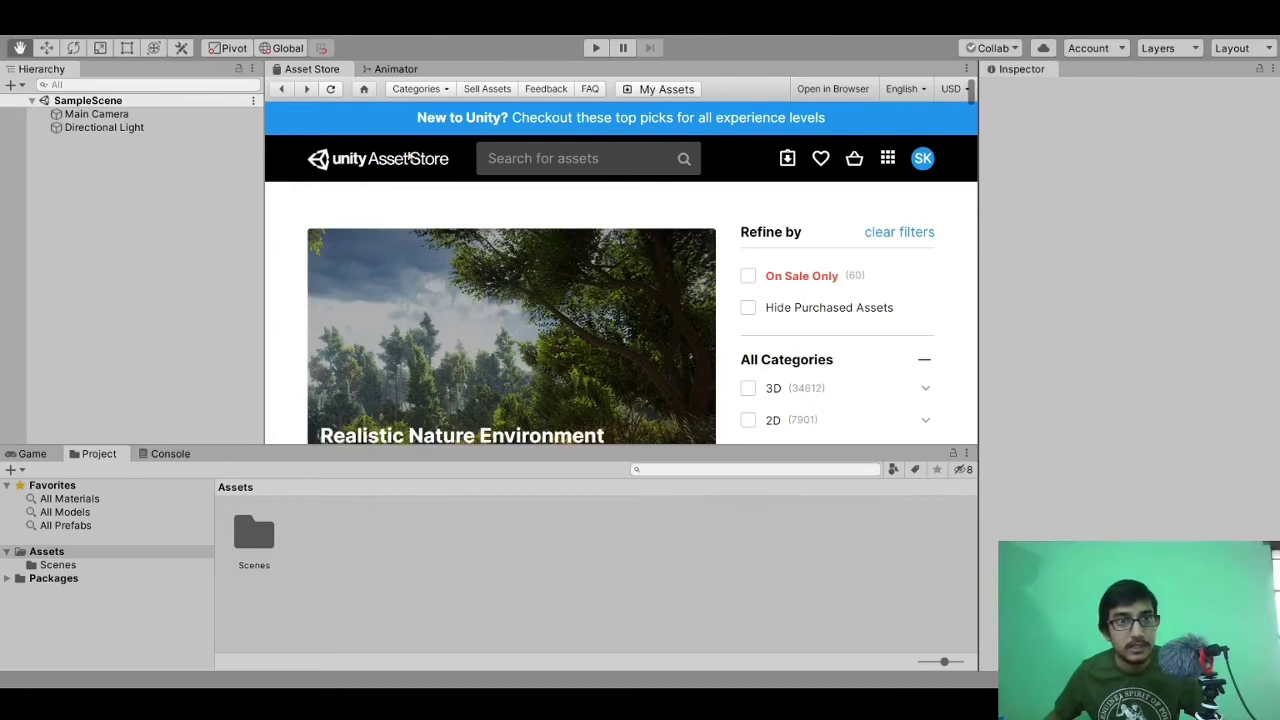
key(ctrl+1)
click(297, 70)
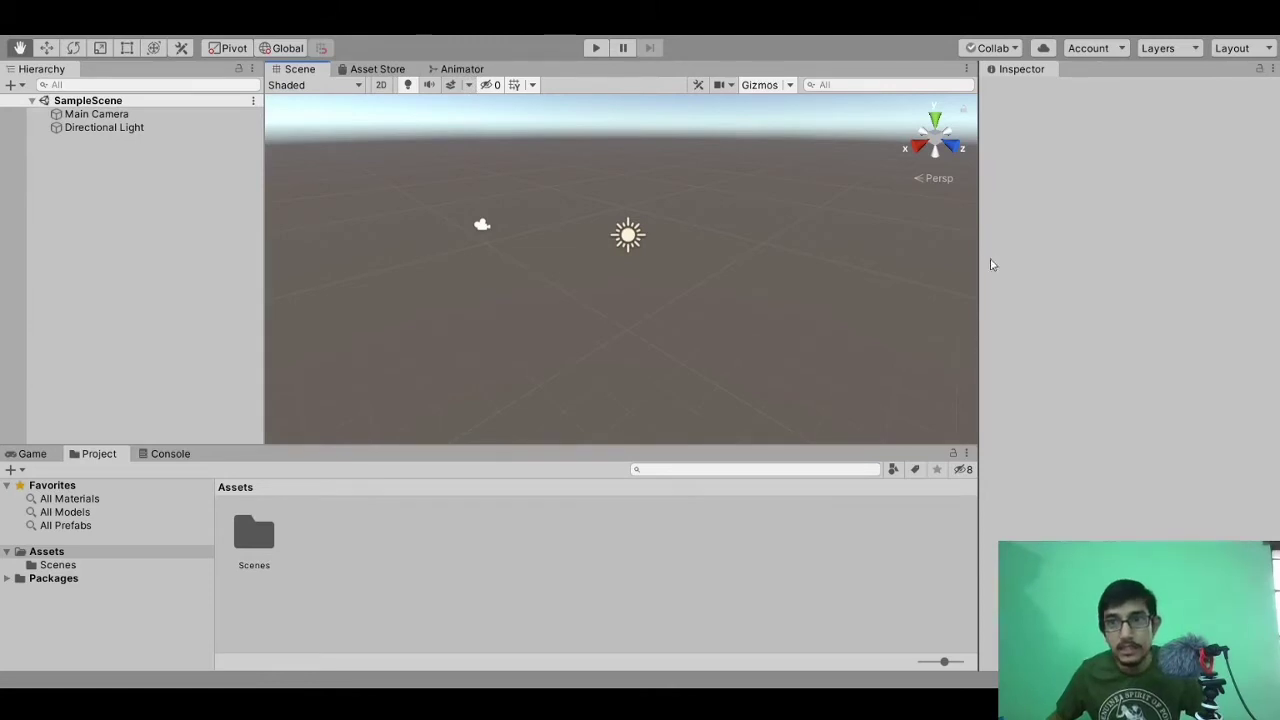
drag(979, 263, 948, 276)
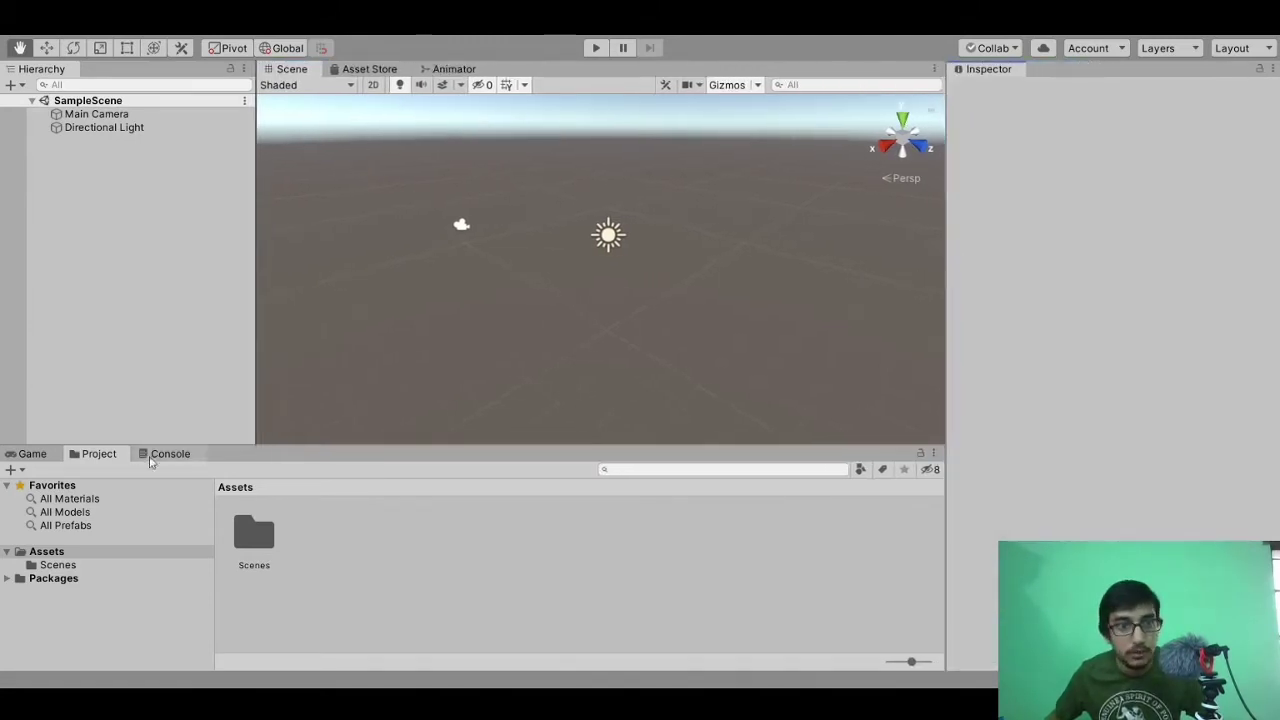
- Drag the Game tab from the bottom panel into the top tab bar beside Scene
click(166, 453)
click(55, 454)
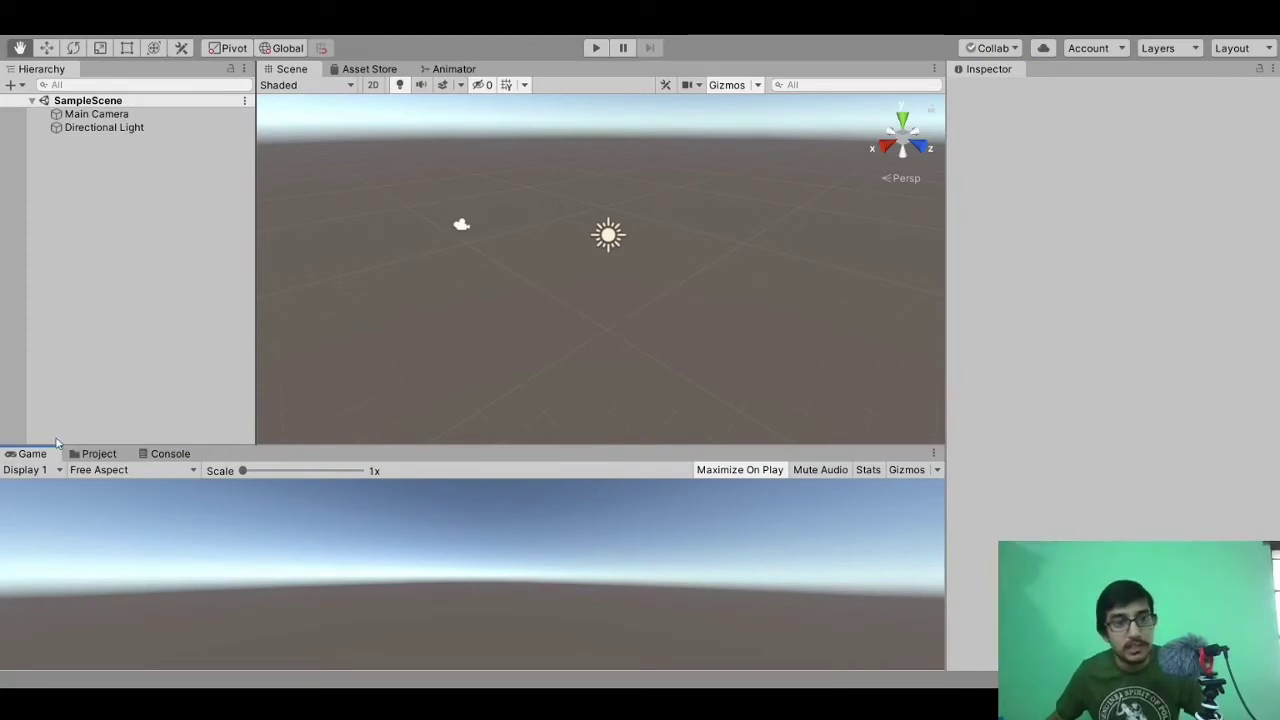
drag(43, 458, 358, 76)
click(285, 70)
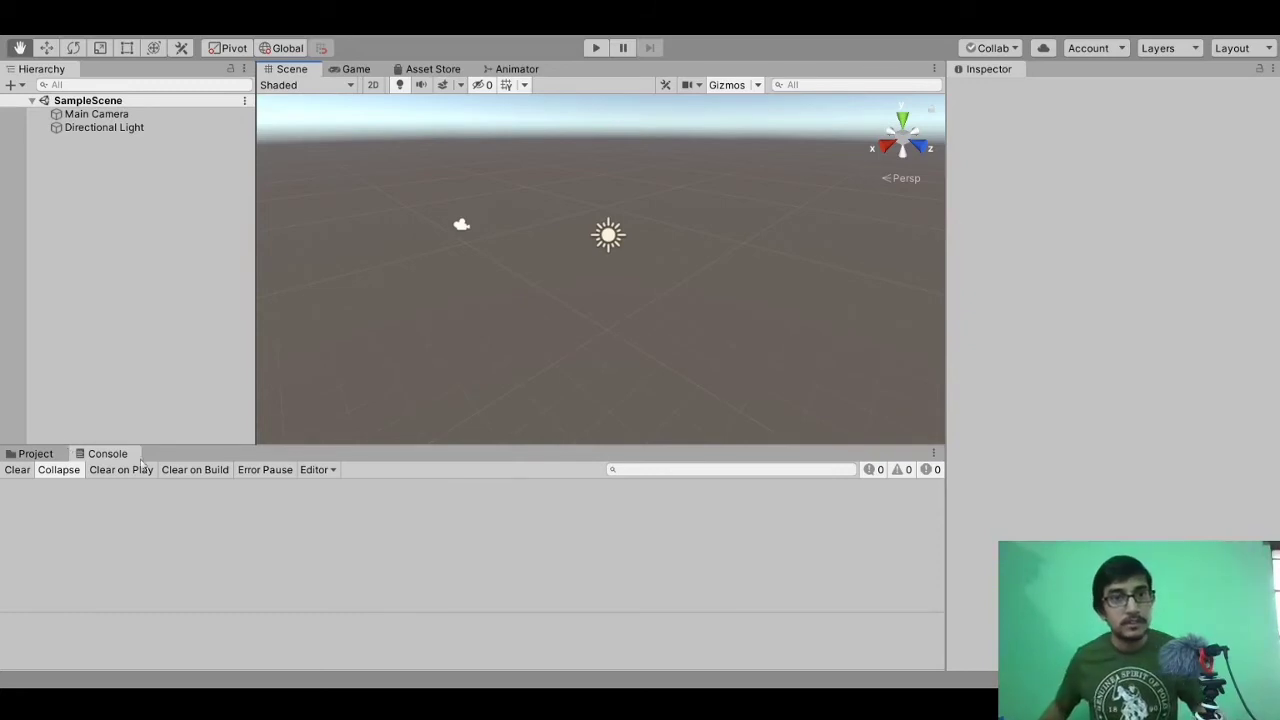
- Switch among the Game, Asset Store, Animator and Scene views, finishing on Game
click(358, 72)
click(444, 72)
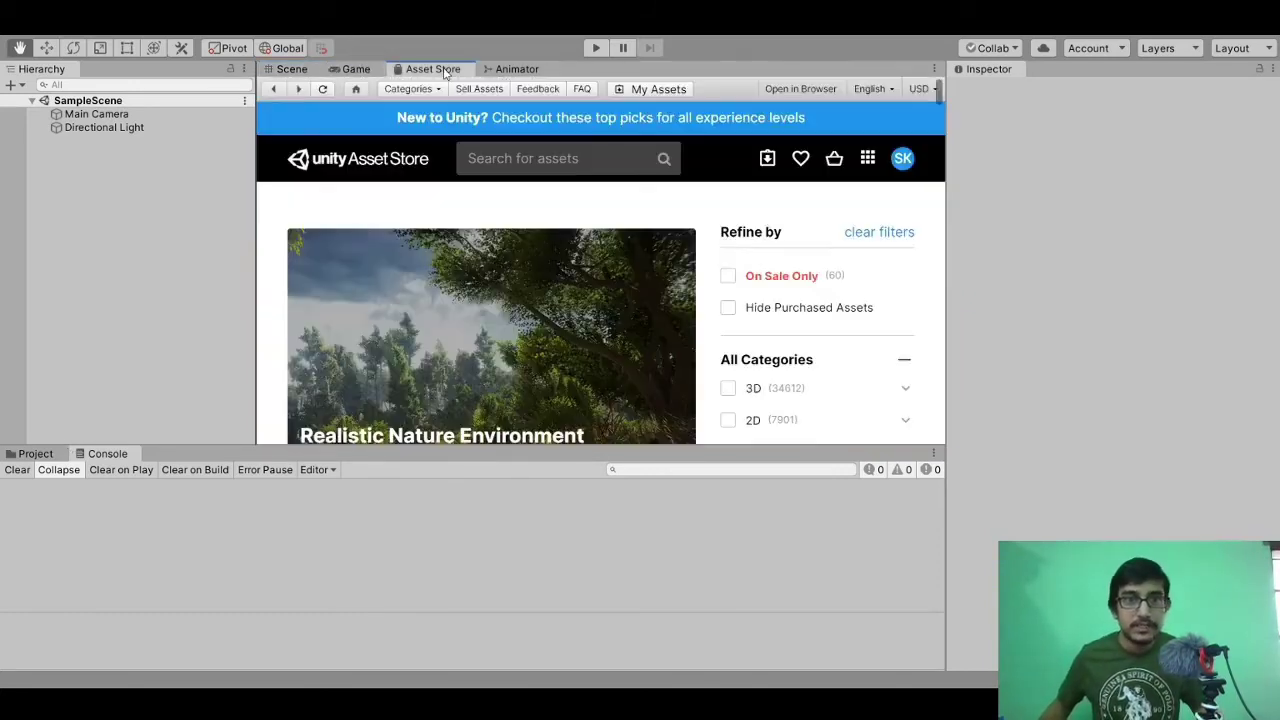
click(545, 70)
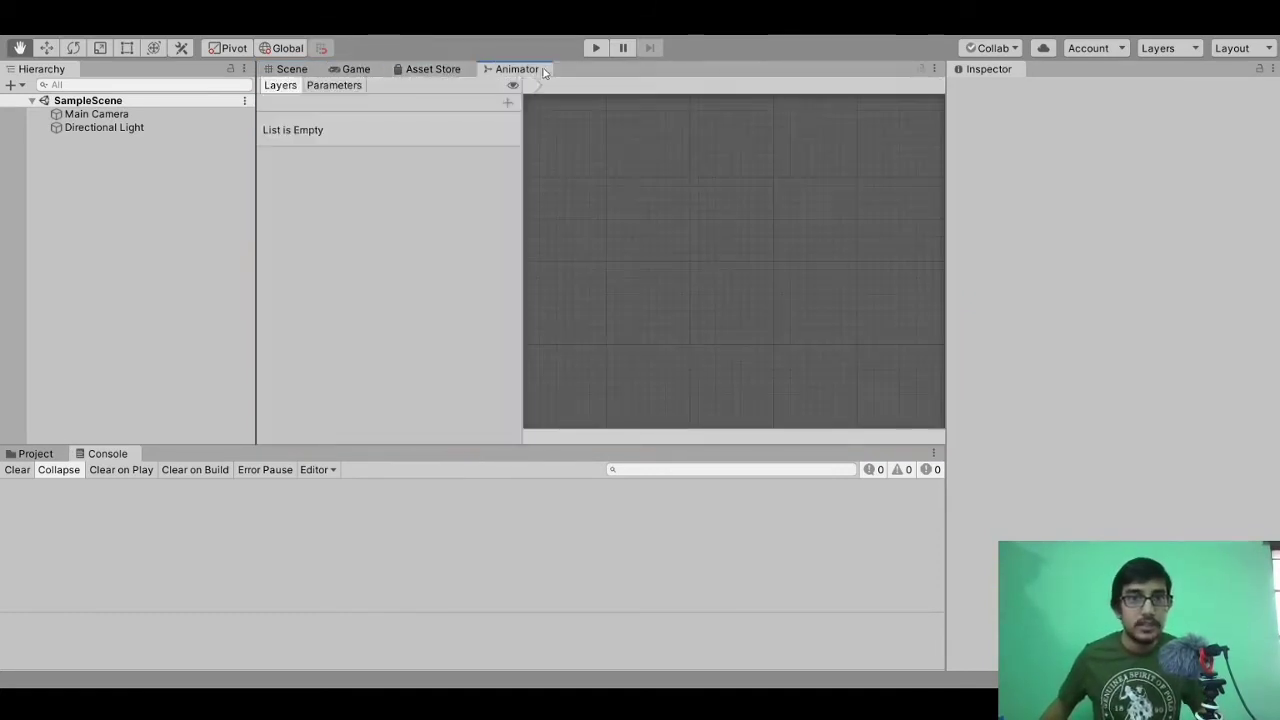
click(455, 70)
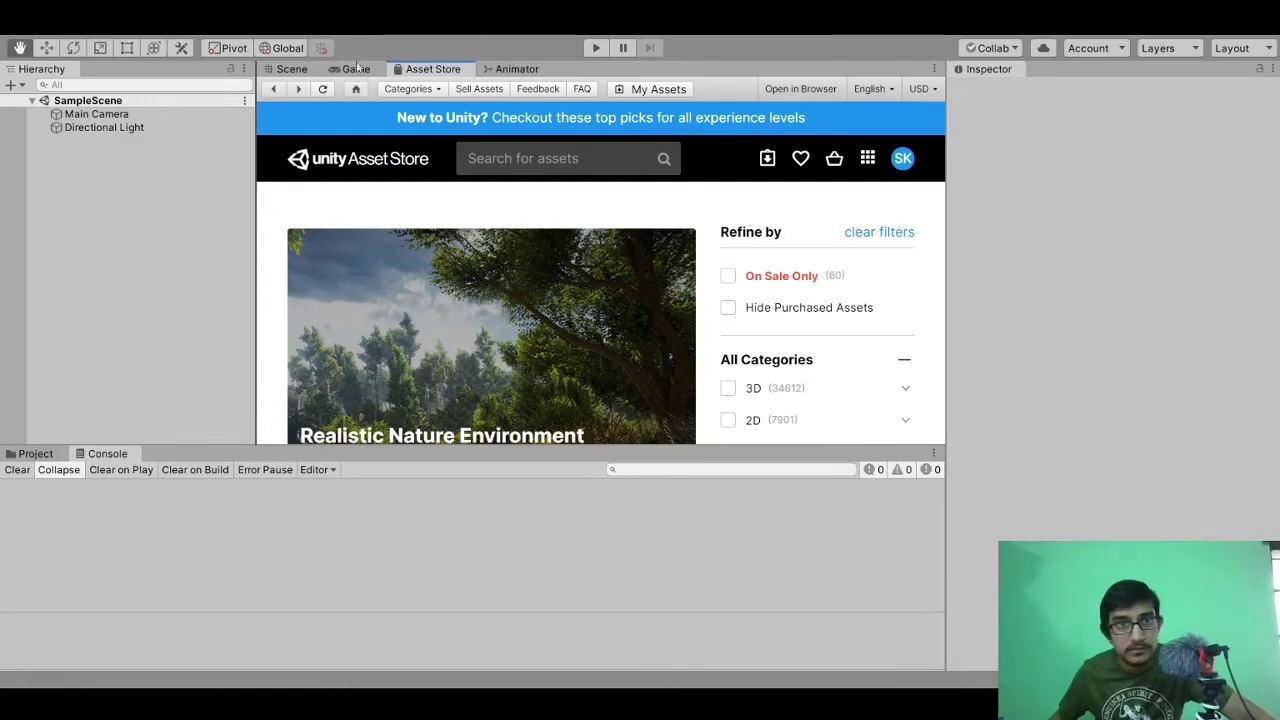
click(291, 69)
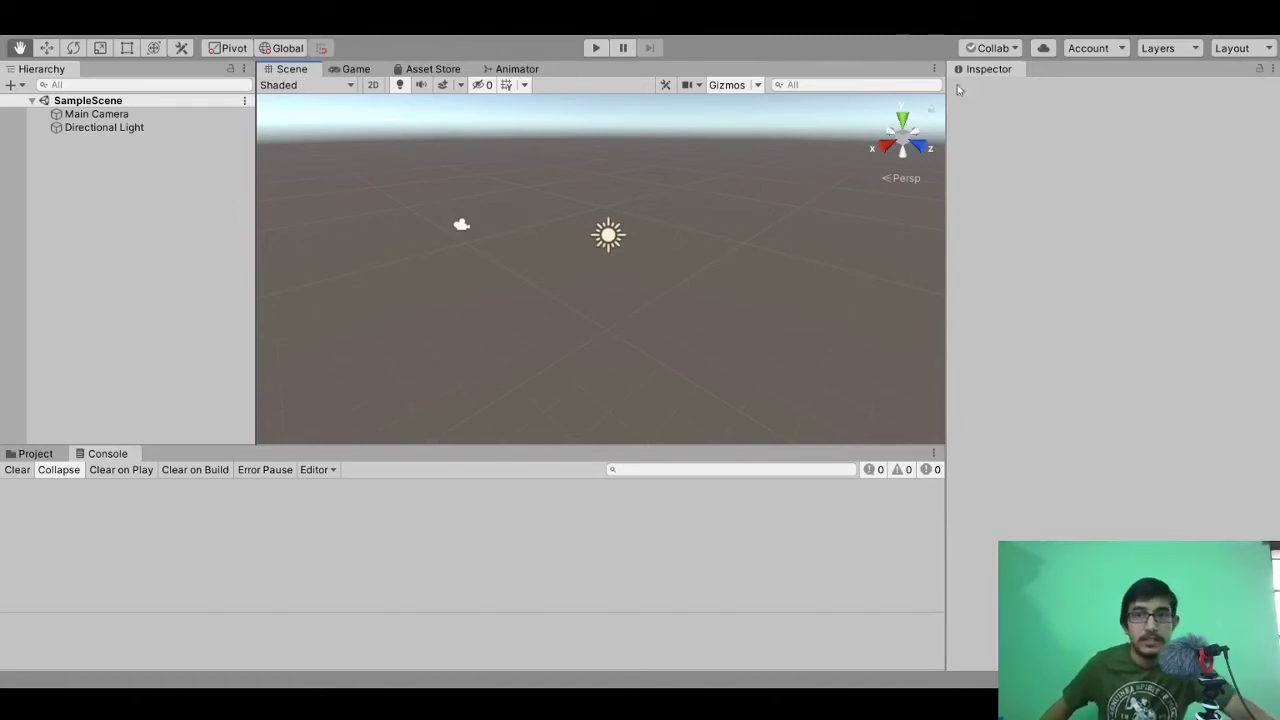
click(354, 70)
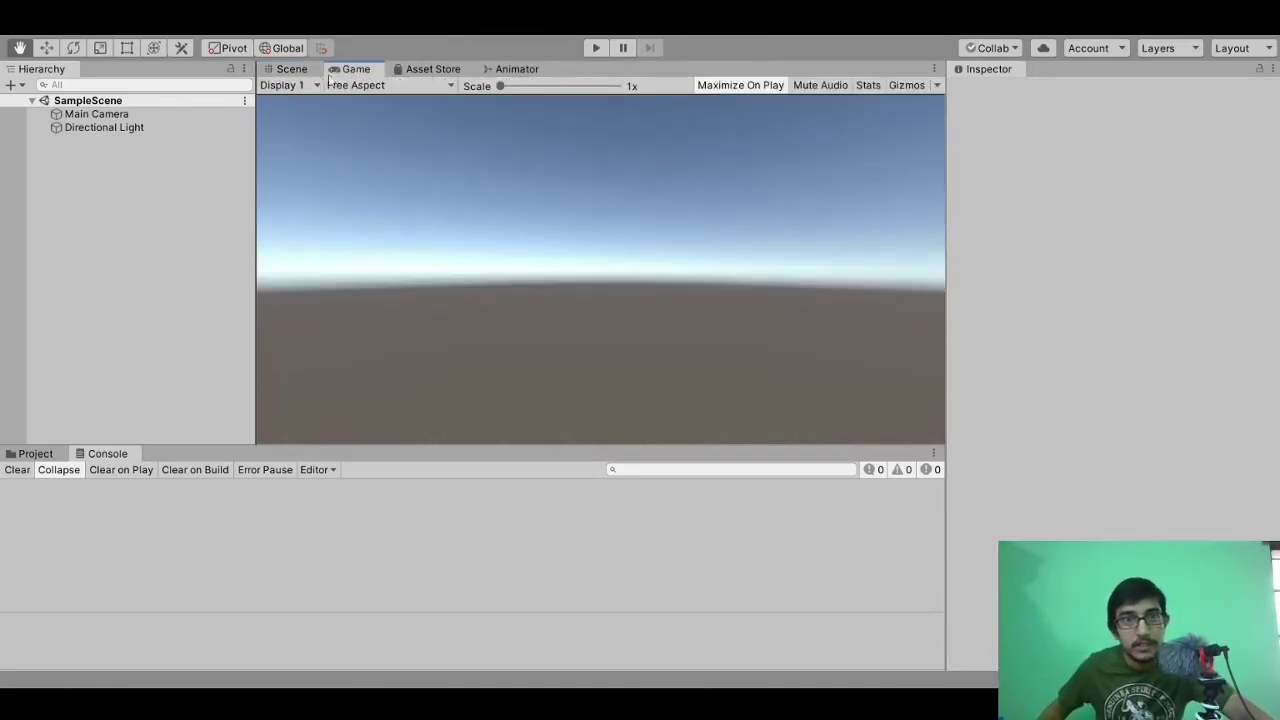
click(455, 70)
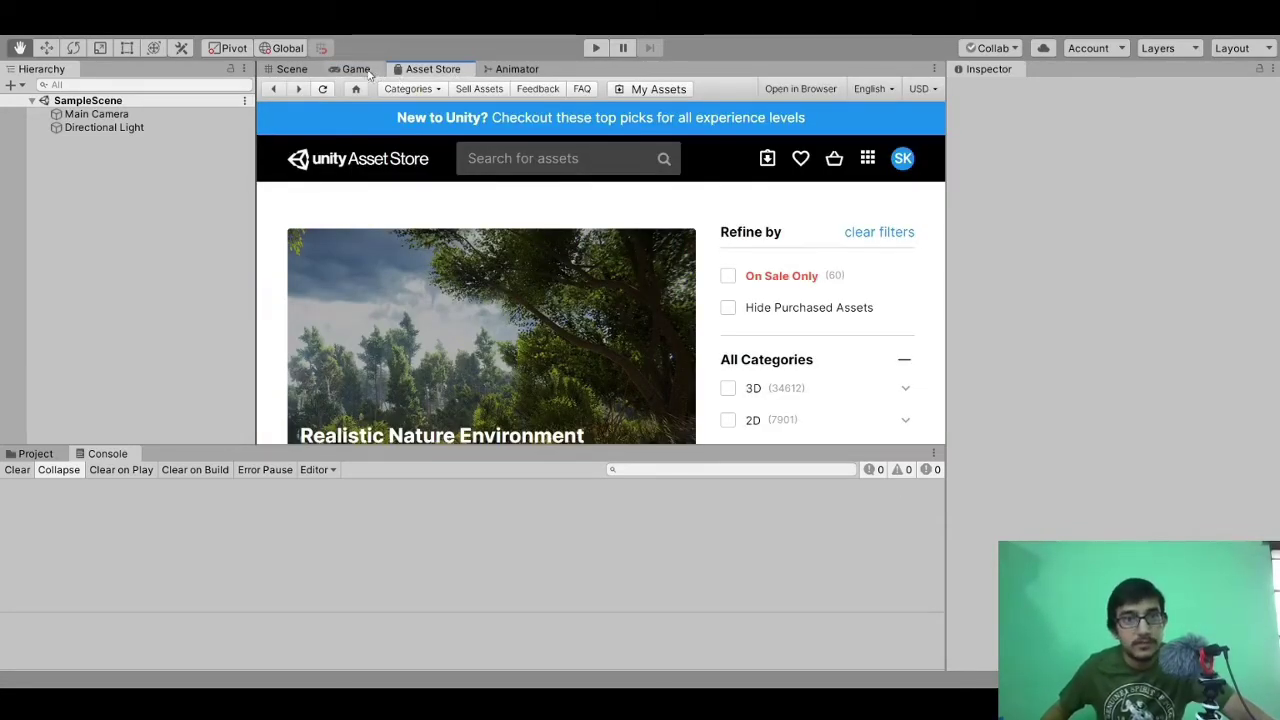
click(510, 69)
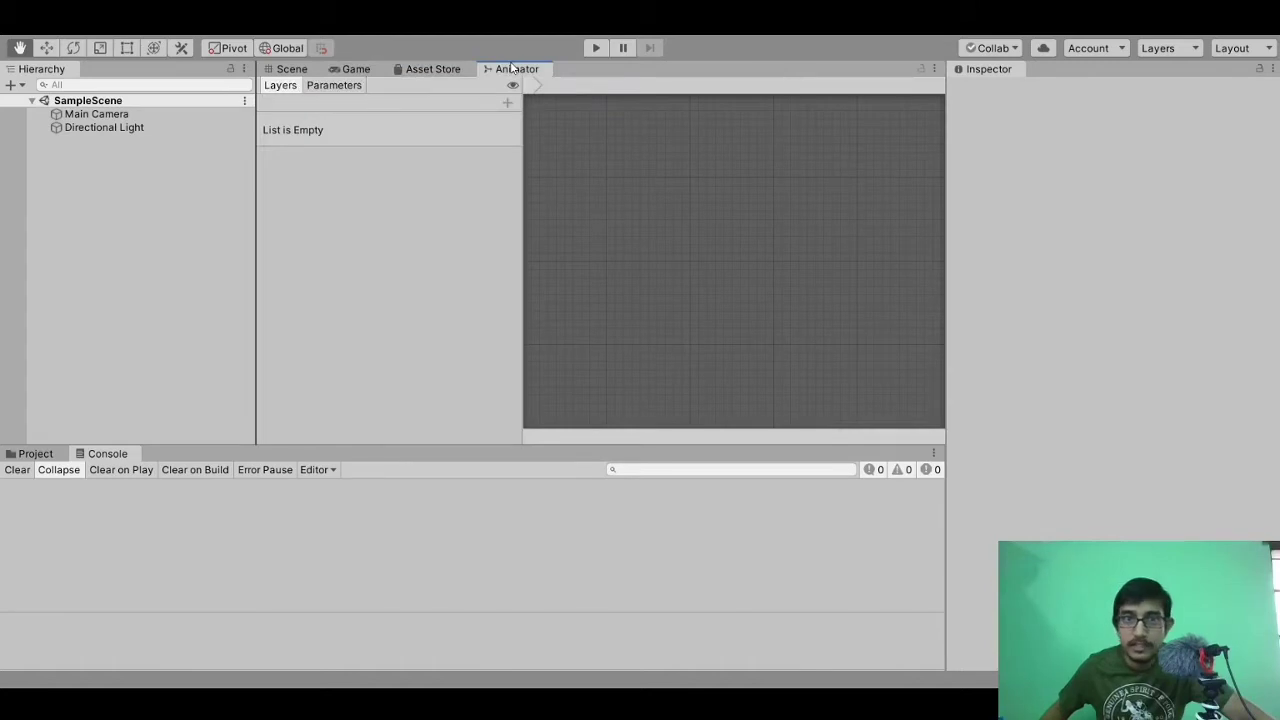
click(357, 70)
- Dock the Game tab back beside Project and Console, then show the Scene view above
drag(357, 70, 32, 455)
click(100, 455)
click(152, 455)
click(99, 454)
click(33, 453)
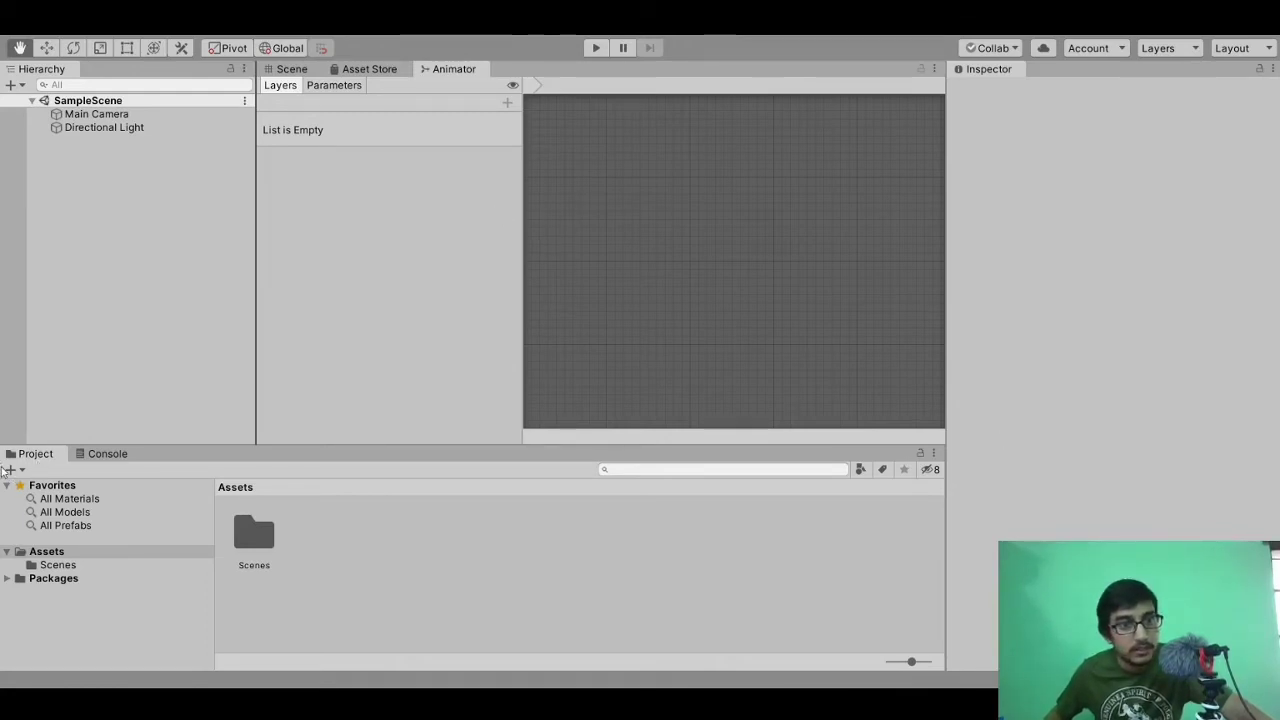
drag(17, 462, 30, 455)
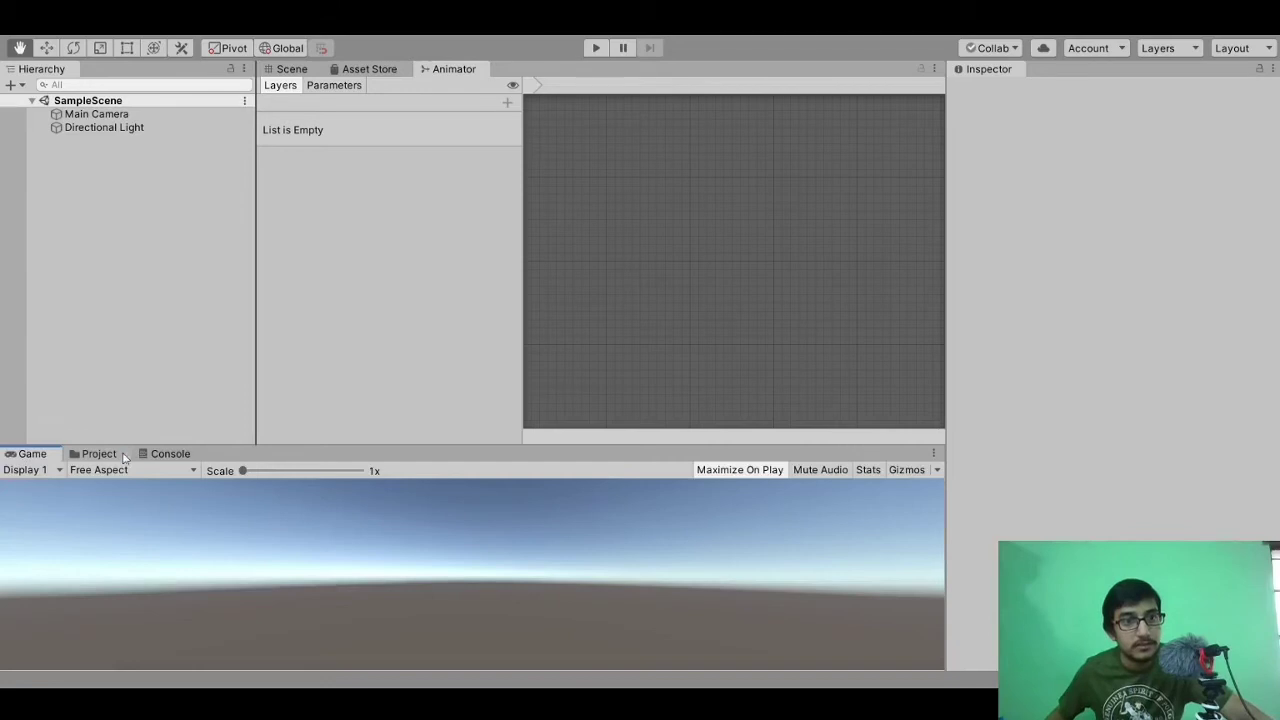
click(292, 72)
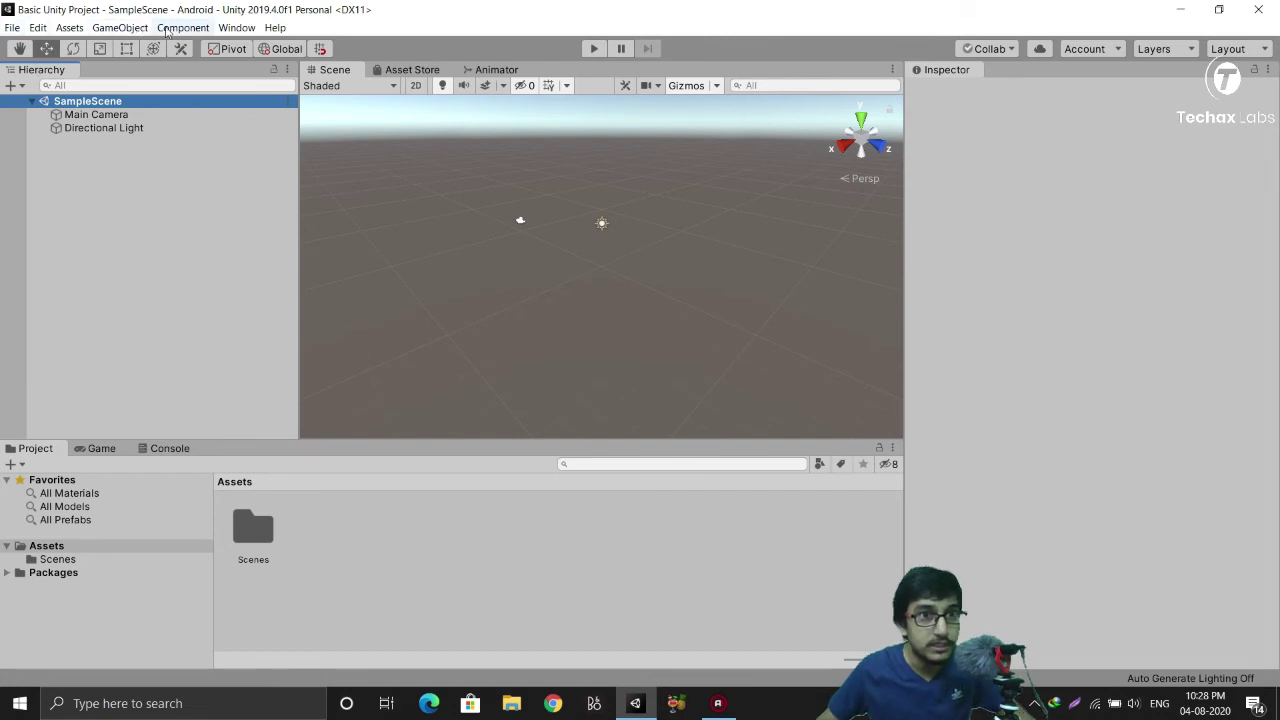
click(38, 28)
mouse_move(120, 28)
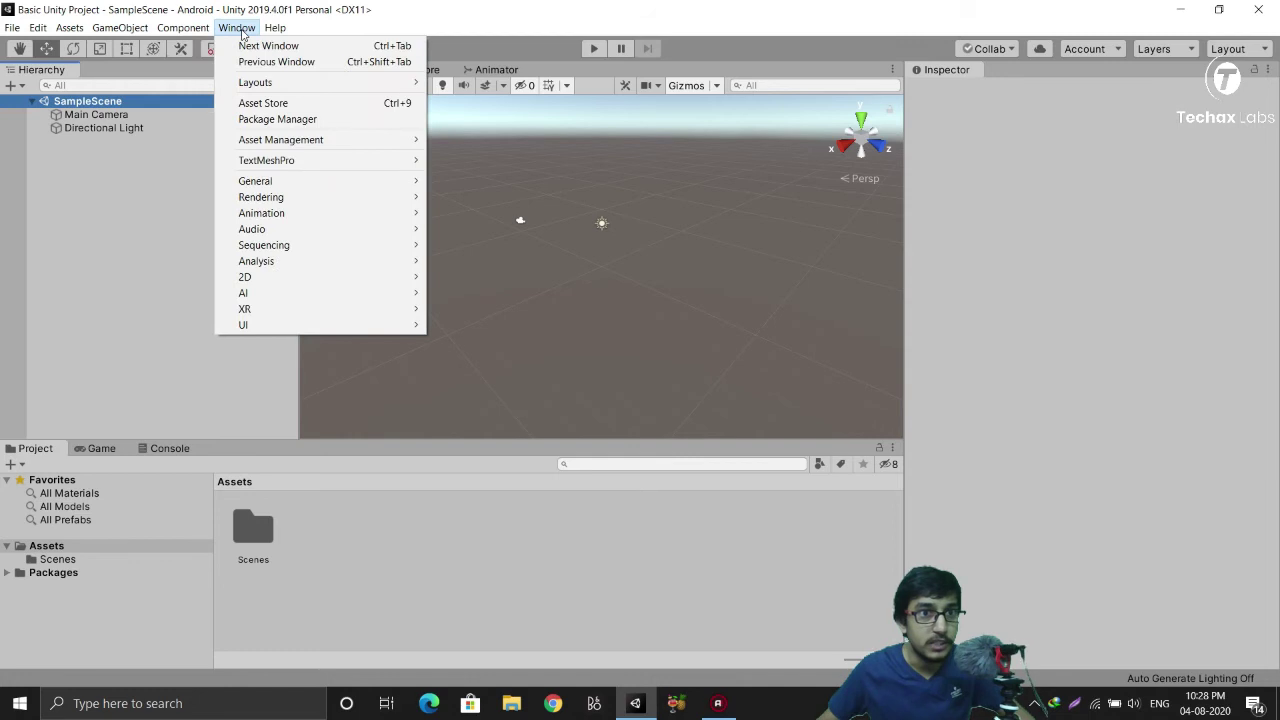
mouse_move(10, 27)
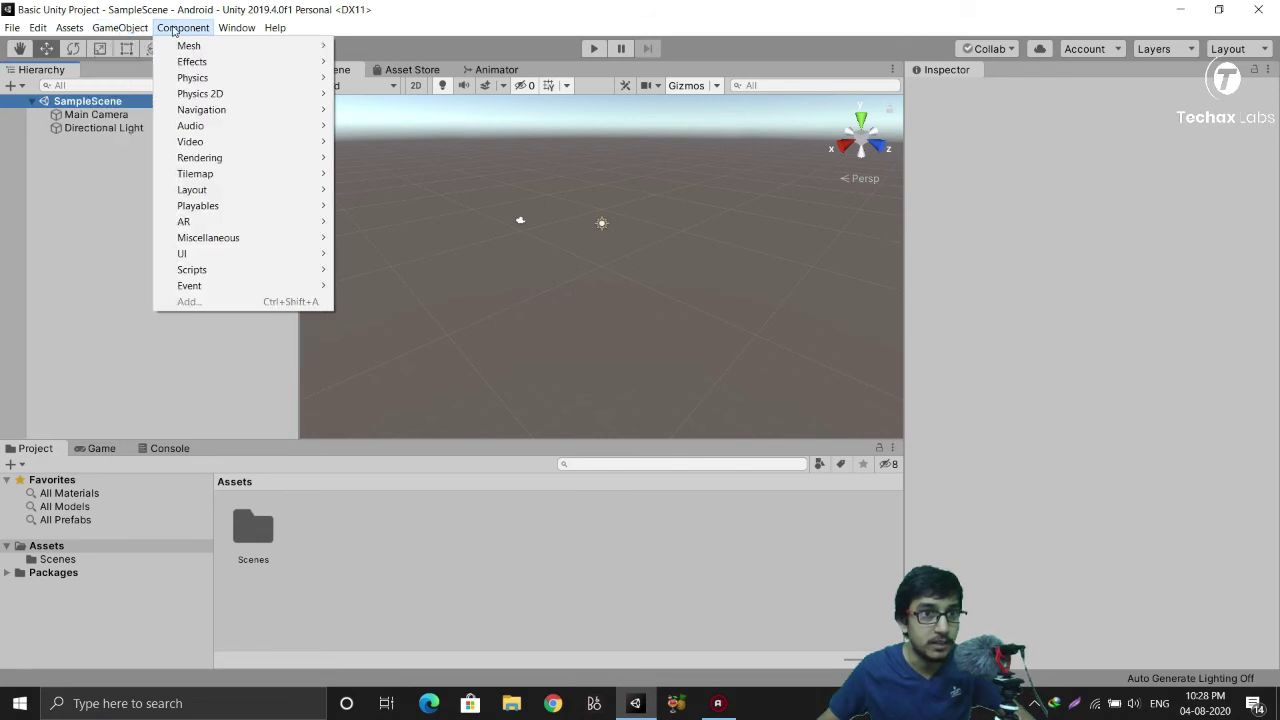
mouse_move(183, 27)
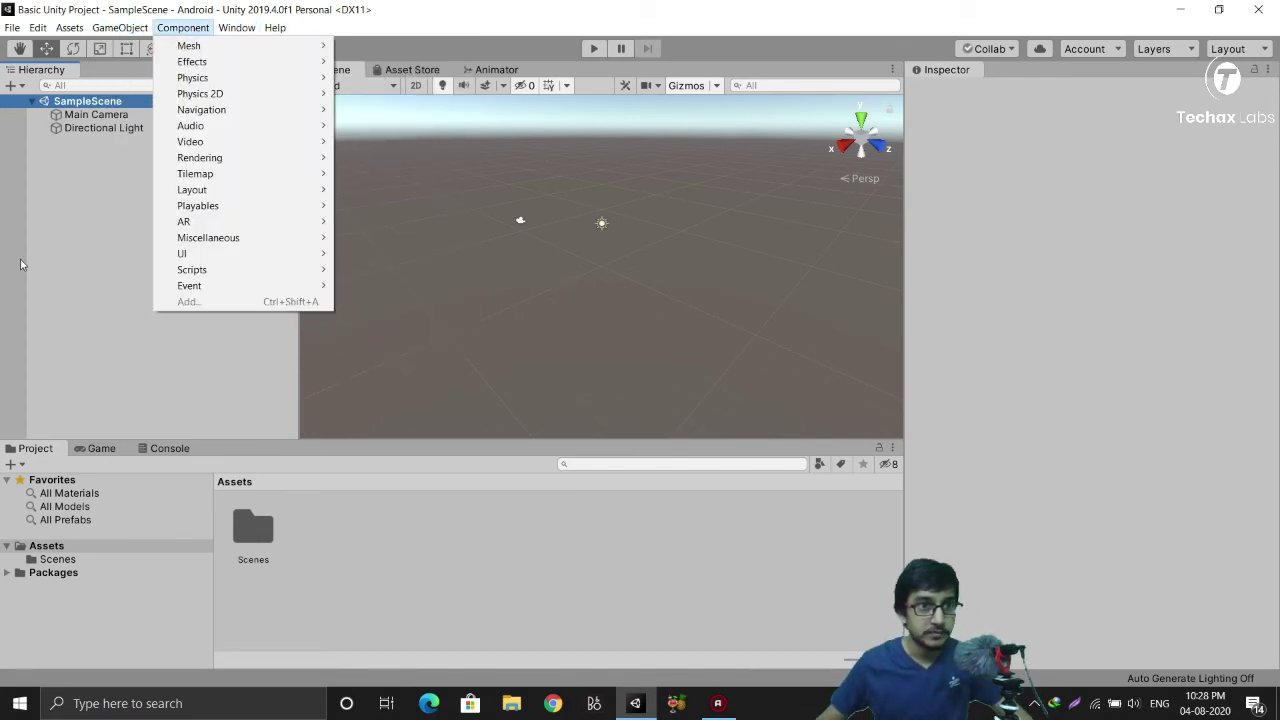
click(66, 257)
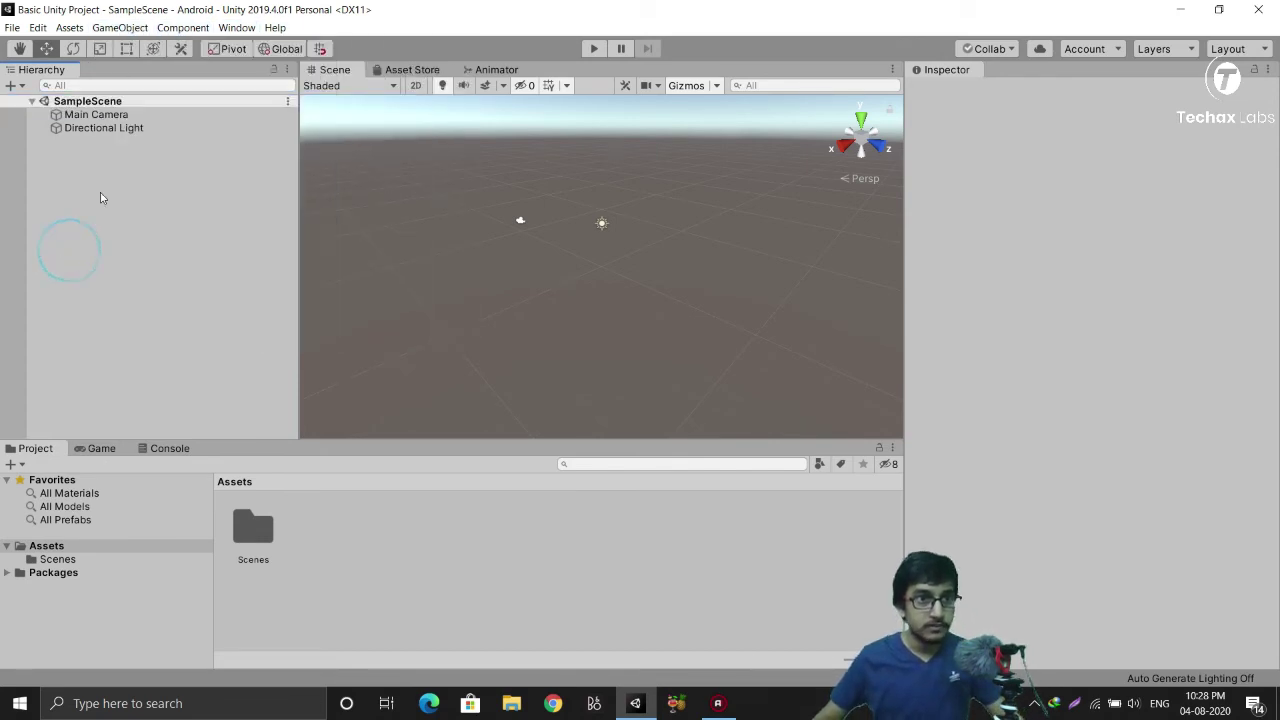
- Apply the Default window layout and maximize the editor
click(237, 29)
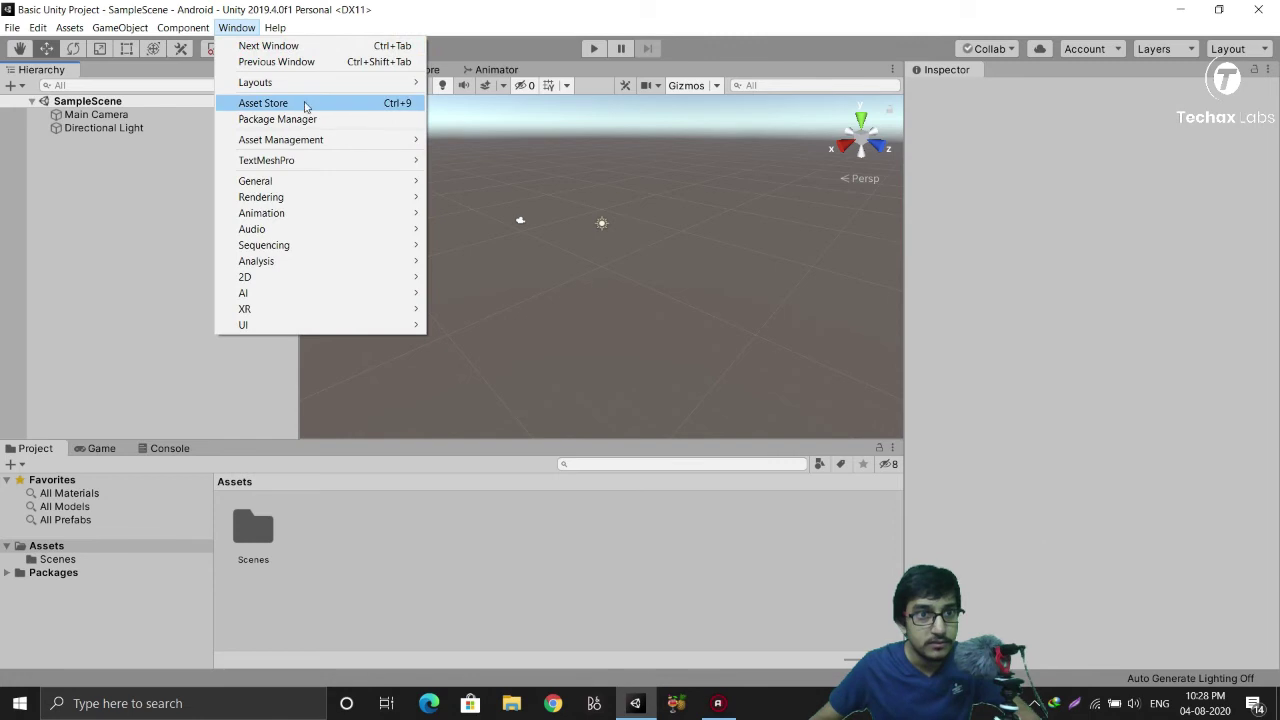
mouse_move(276, 84)
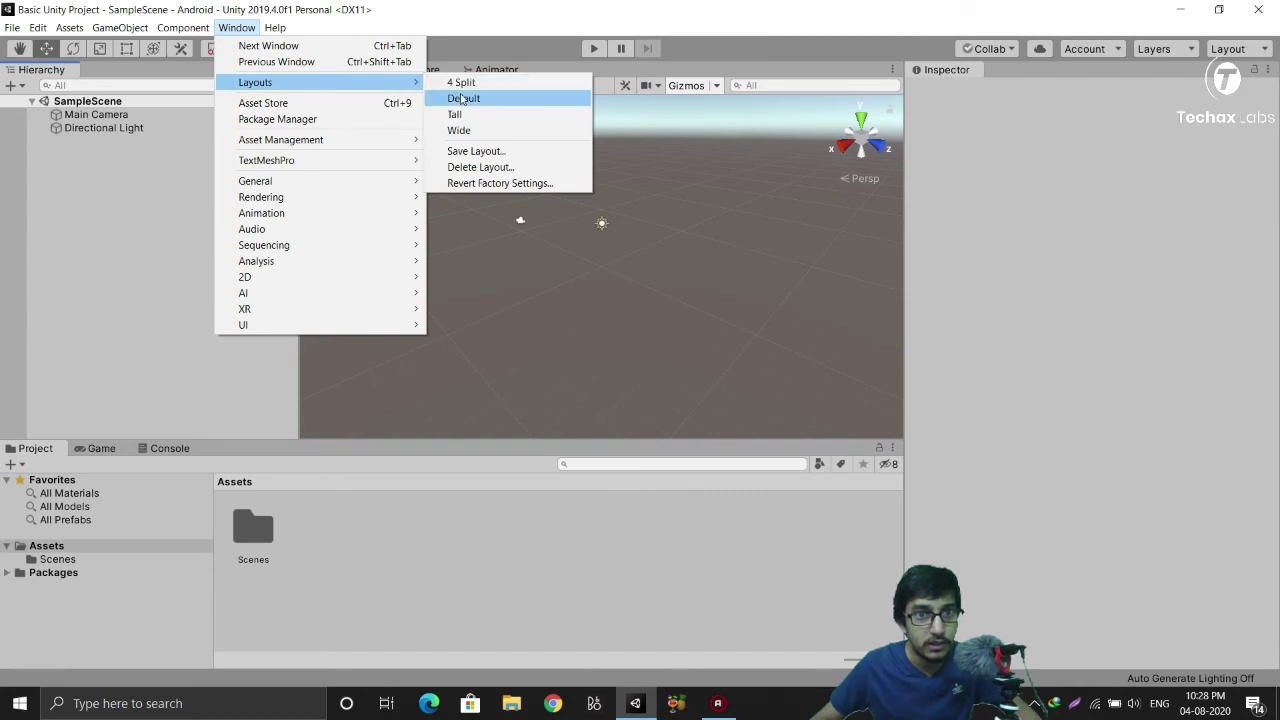
click(463, 98)
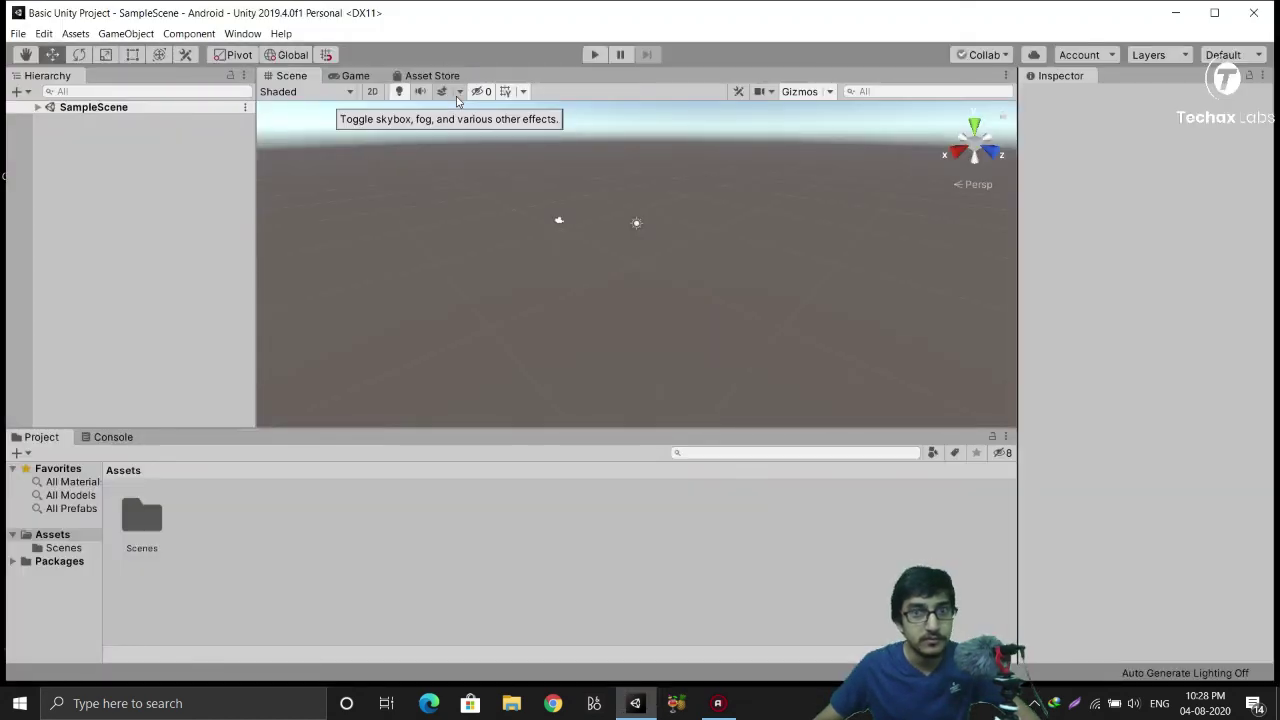
click(1214, 12)
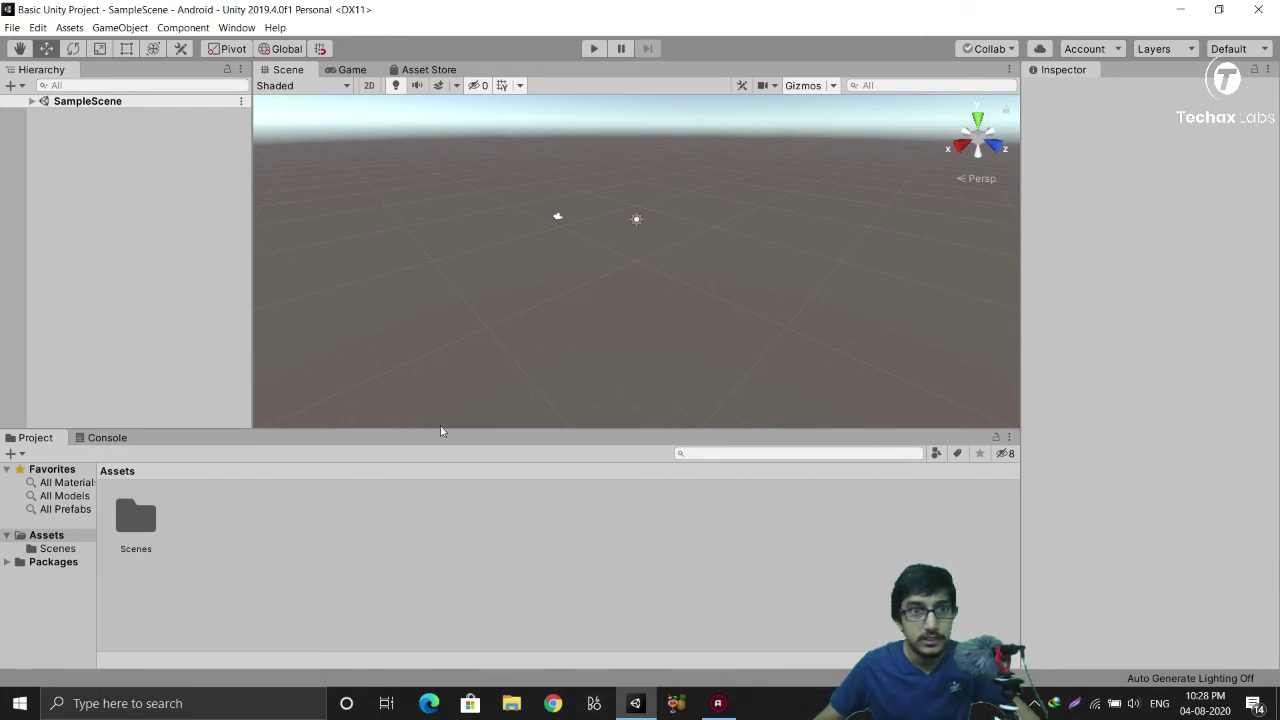
- Try the 4 Split layout, then switch back to Default
click(238, 28)
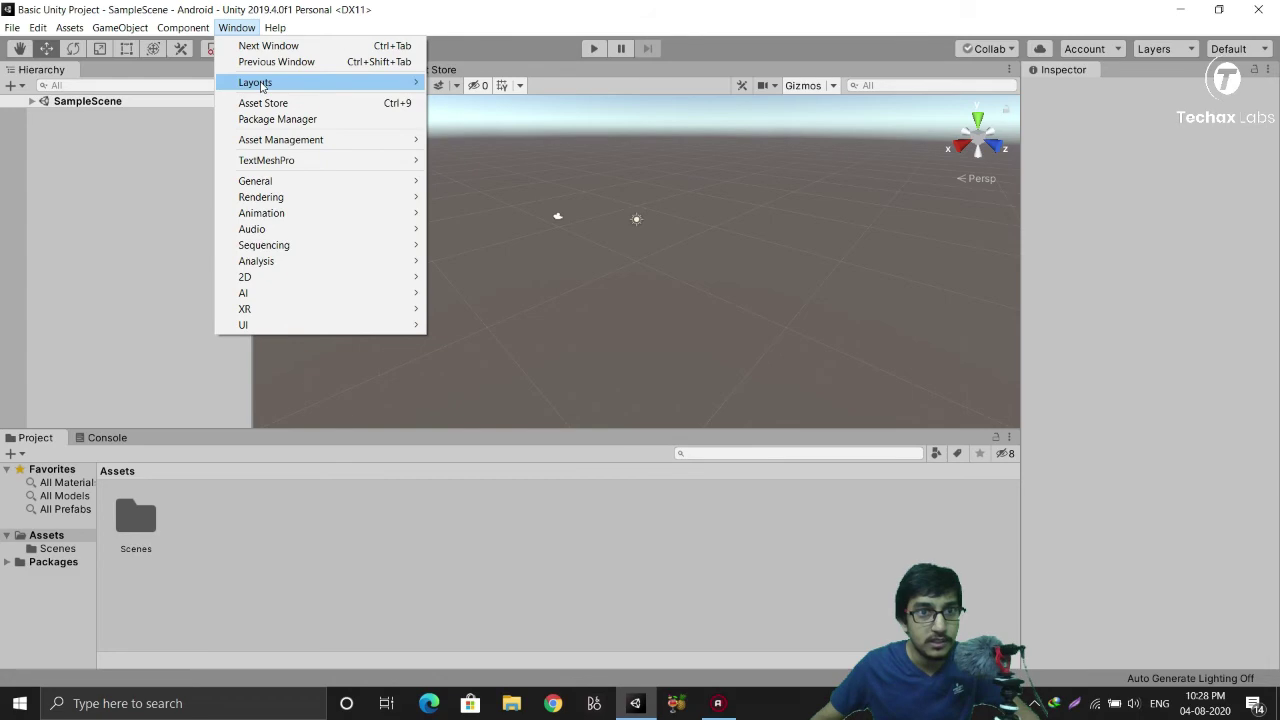
mouse_move(263, 85)
click(506, 86)
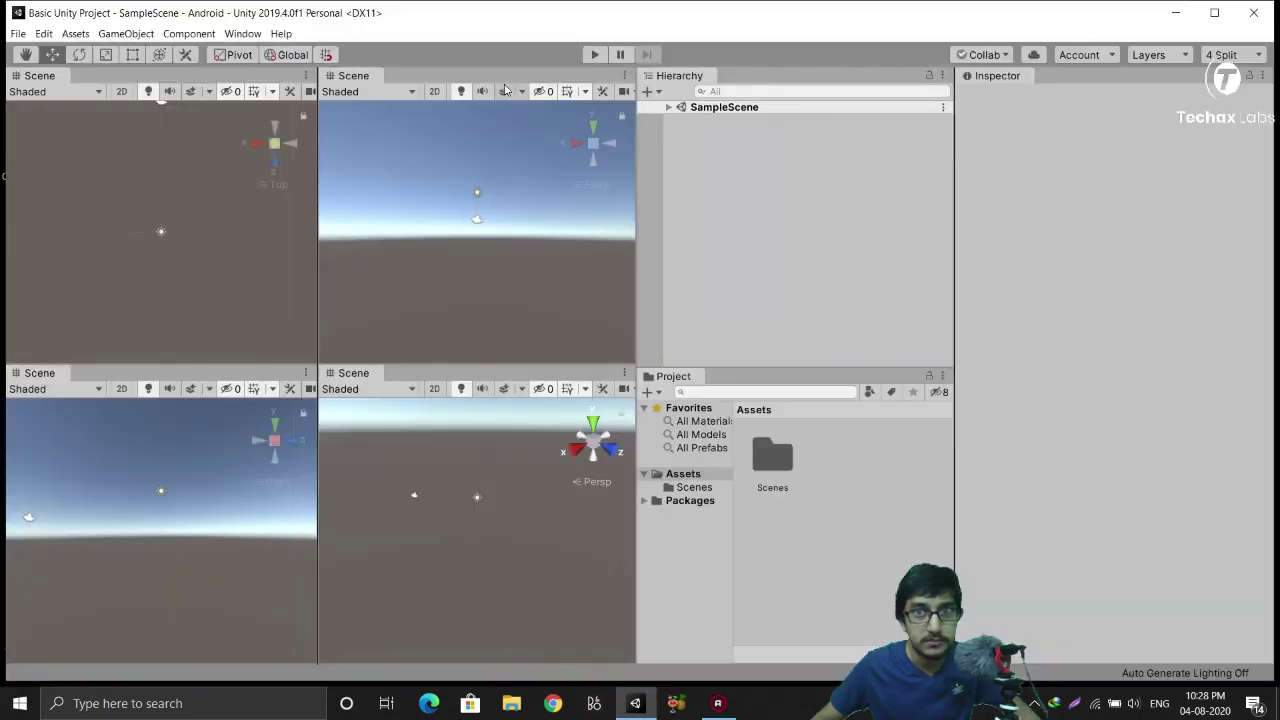
click(245, 34)
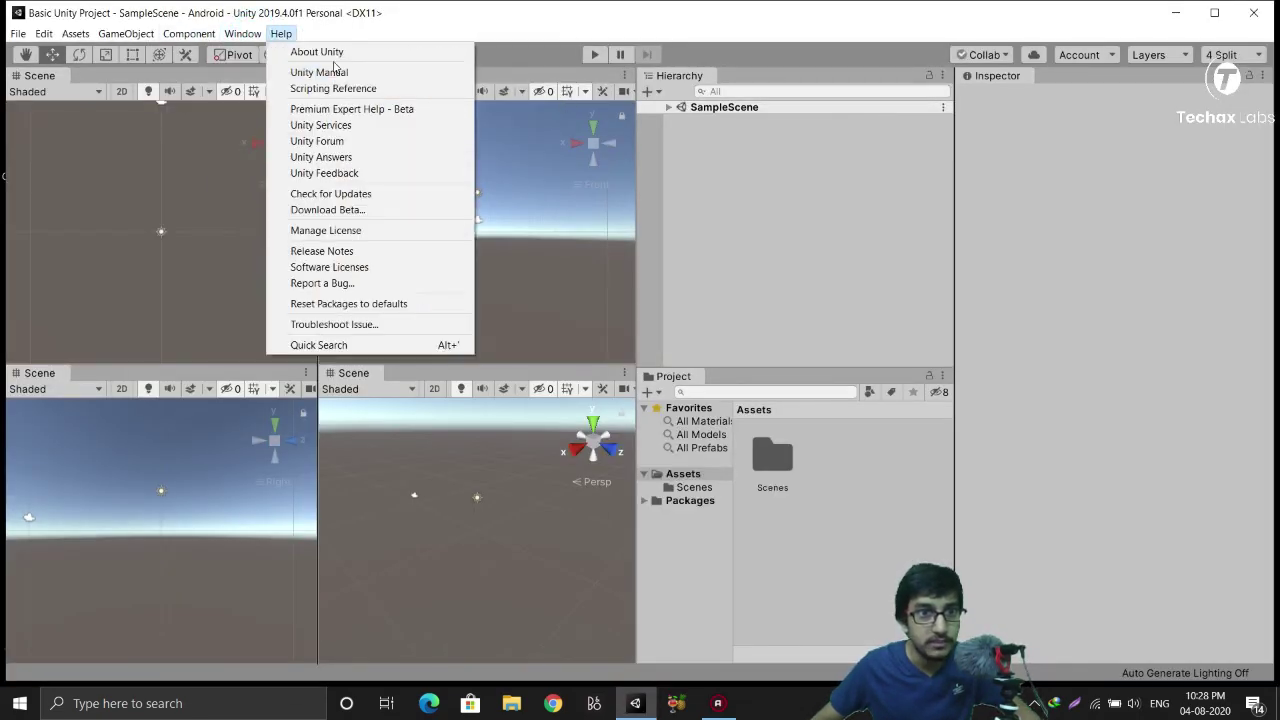
mouse_move(274, 92)
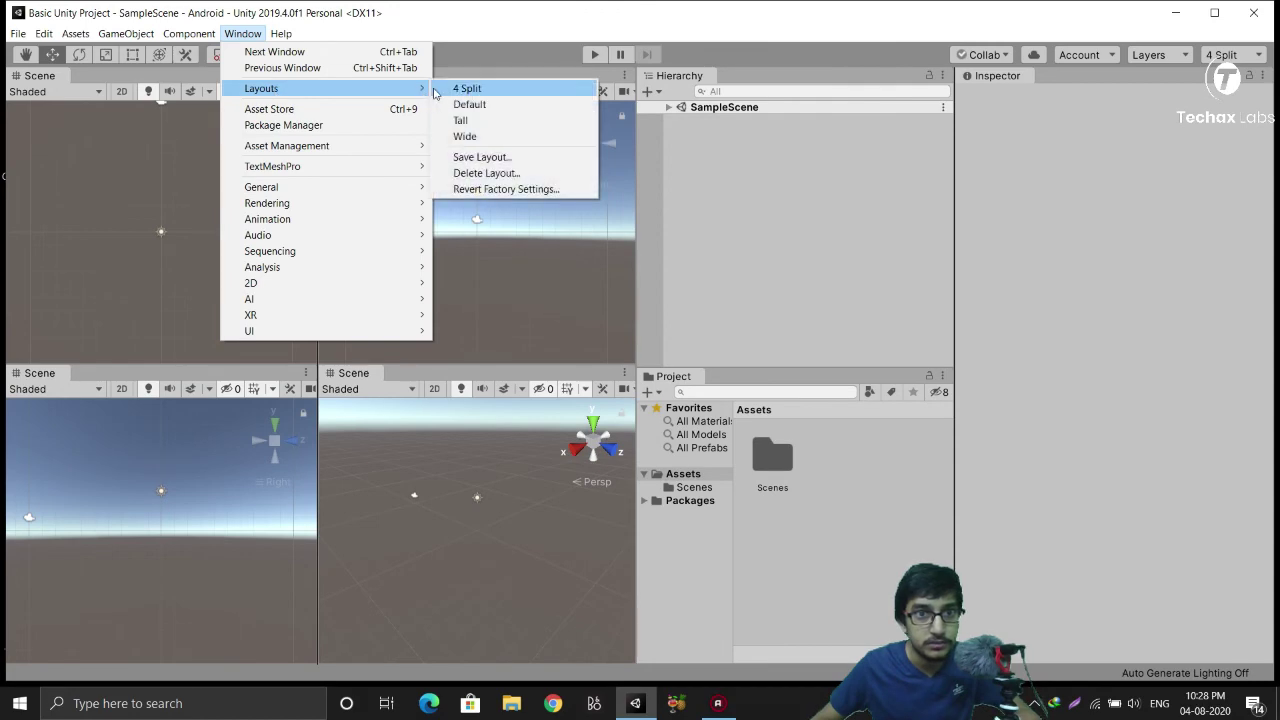
click(467, 104)
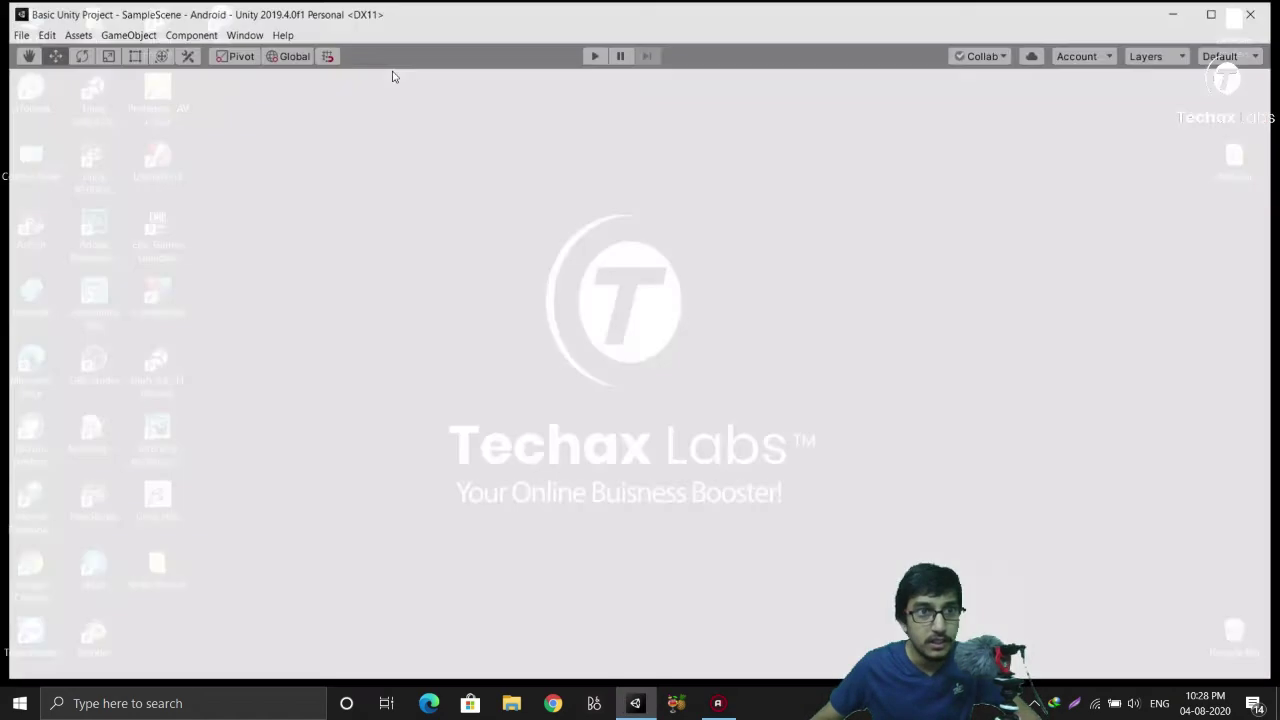
- Revert all layouts to factory settings, confirm with Continue, and maximize the editor
click(254, 39)
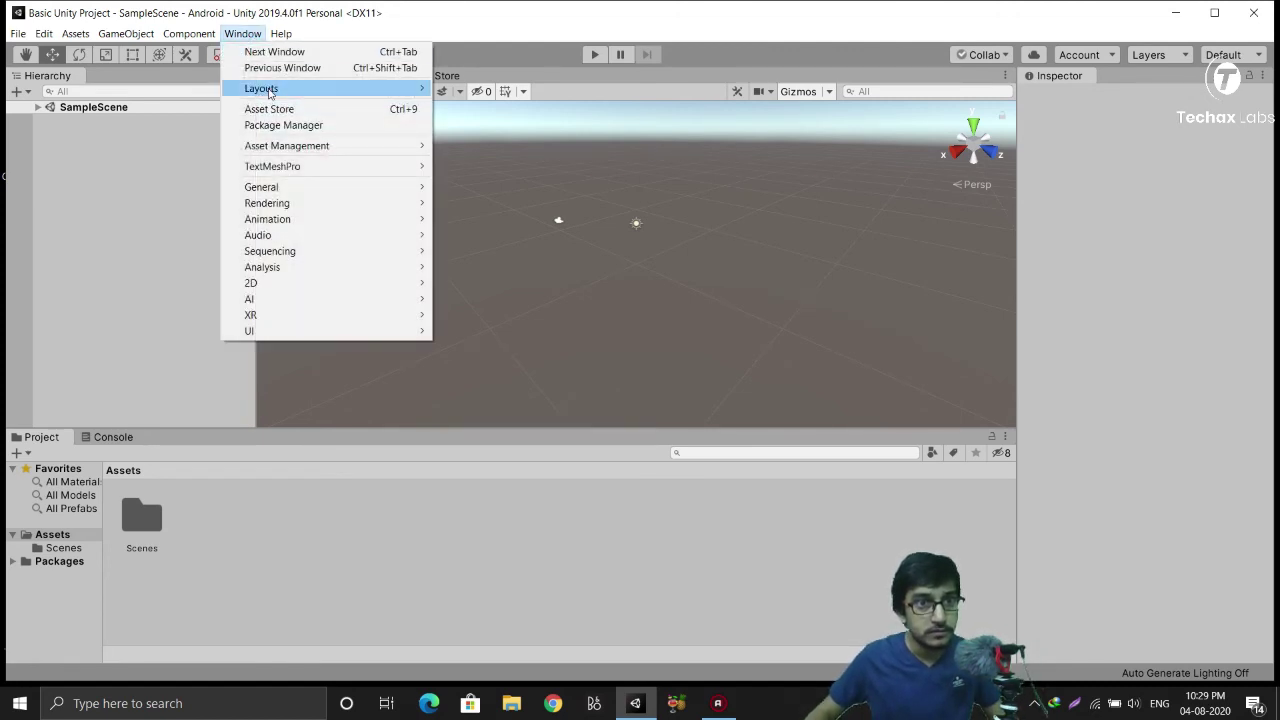
mouse_move(272, 92)
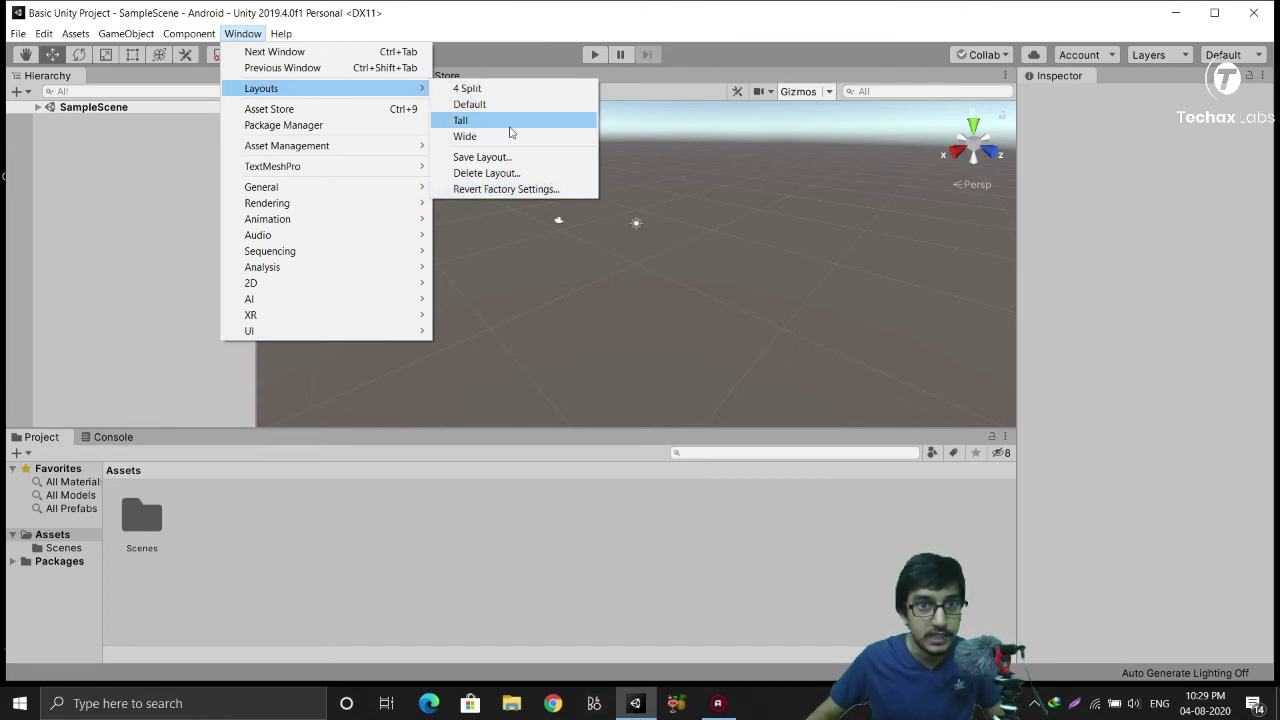
click(505, 189)
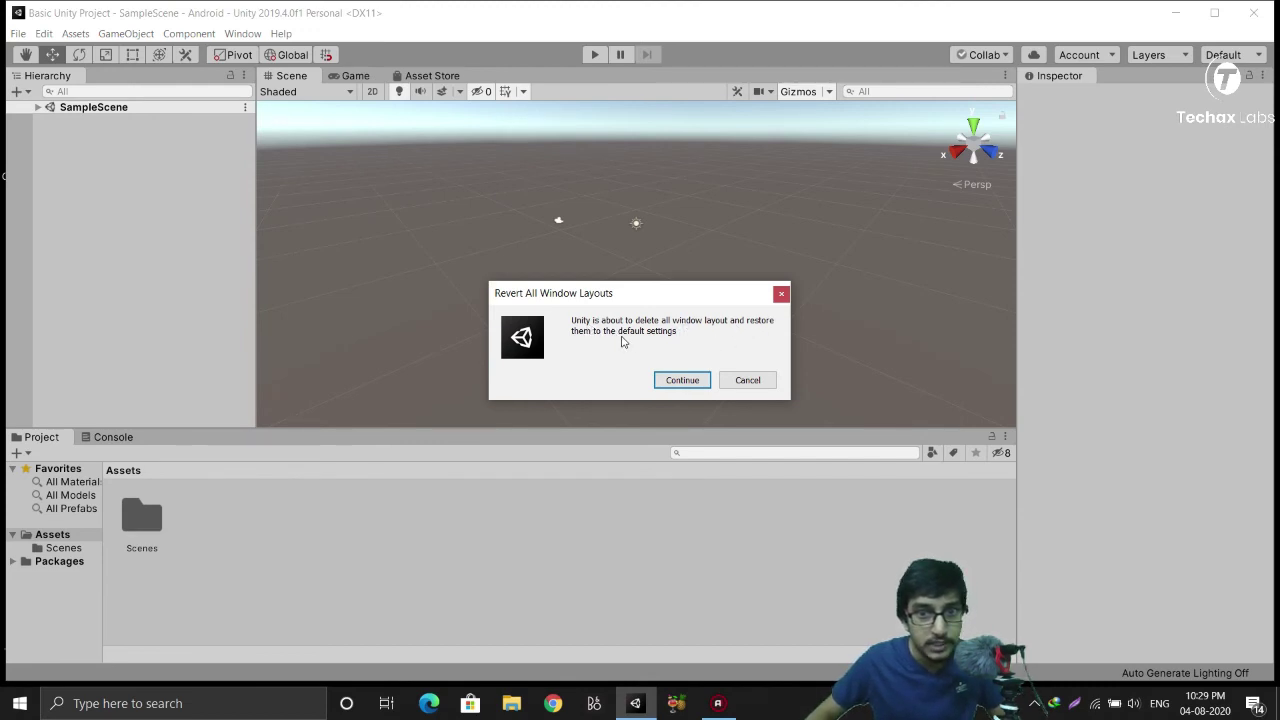
click(692, 379)
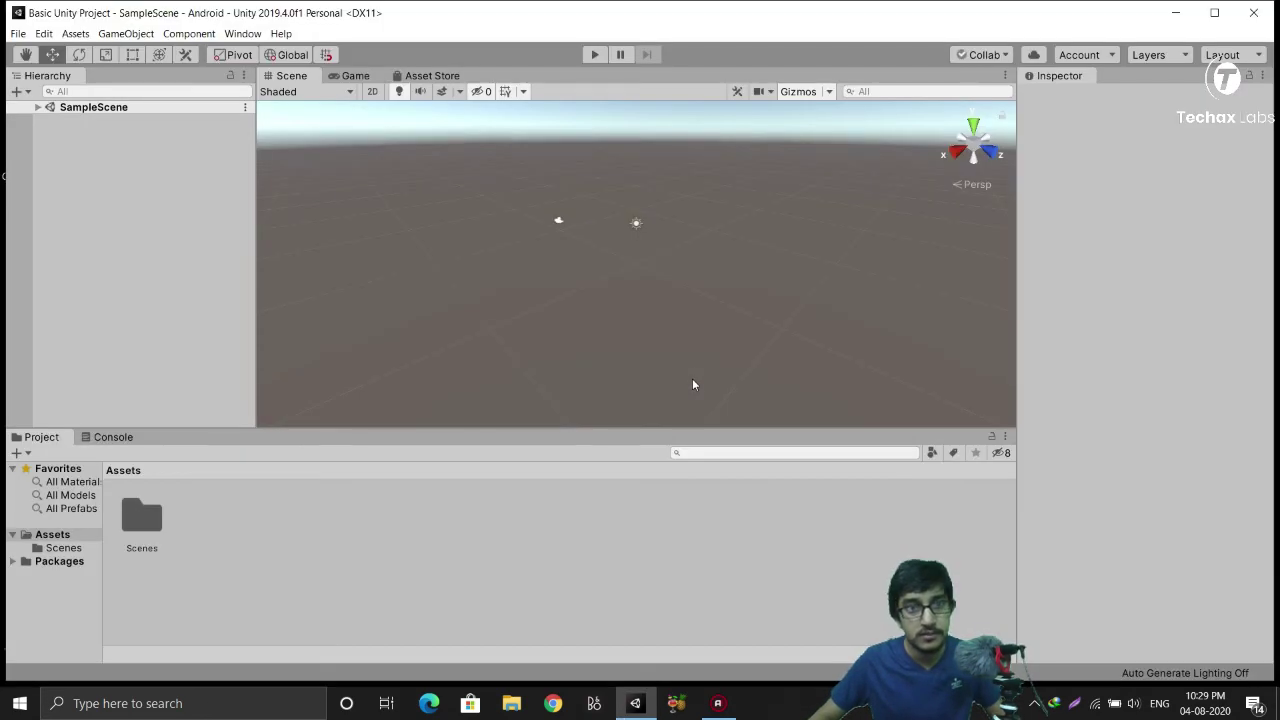
click(1230, 16)
click(237, 27)
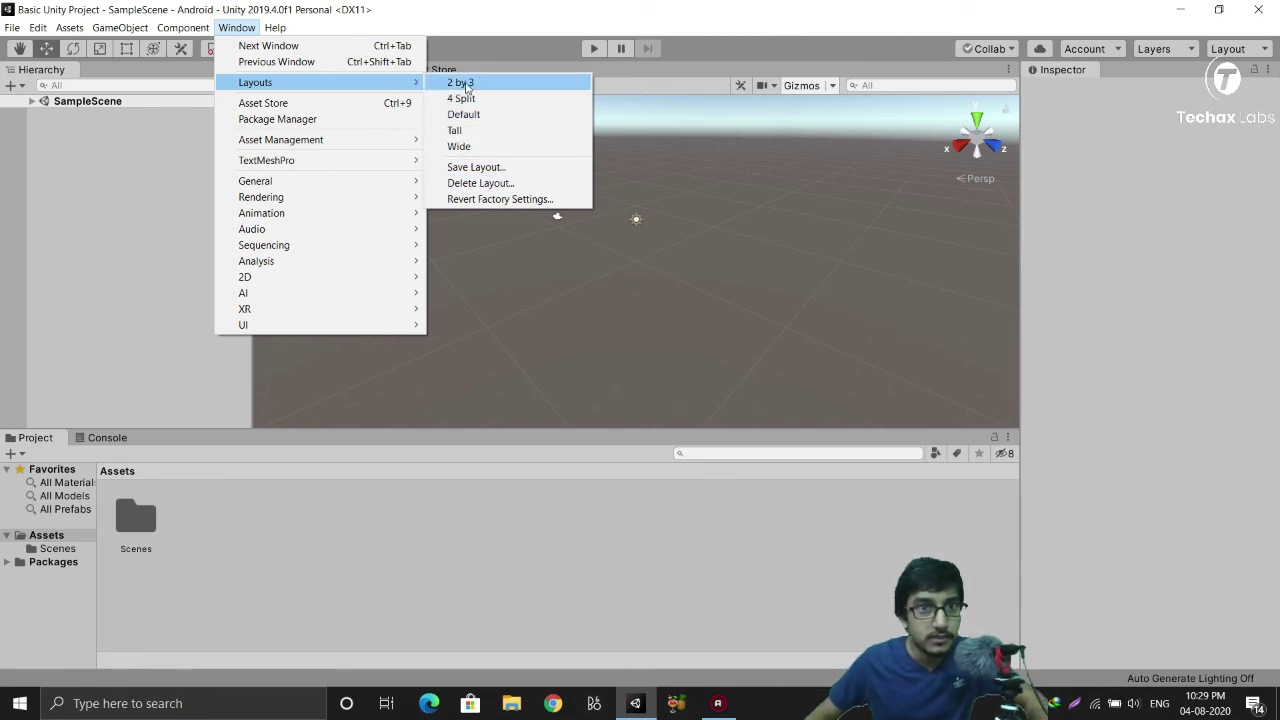
click(465, 84)
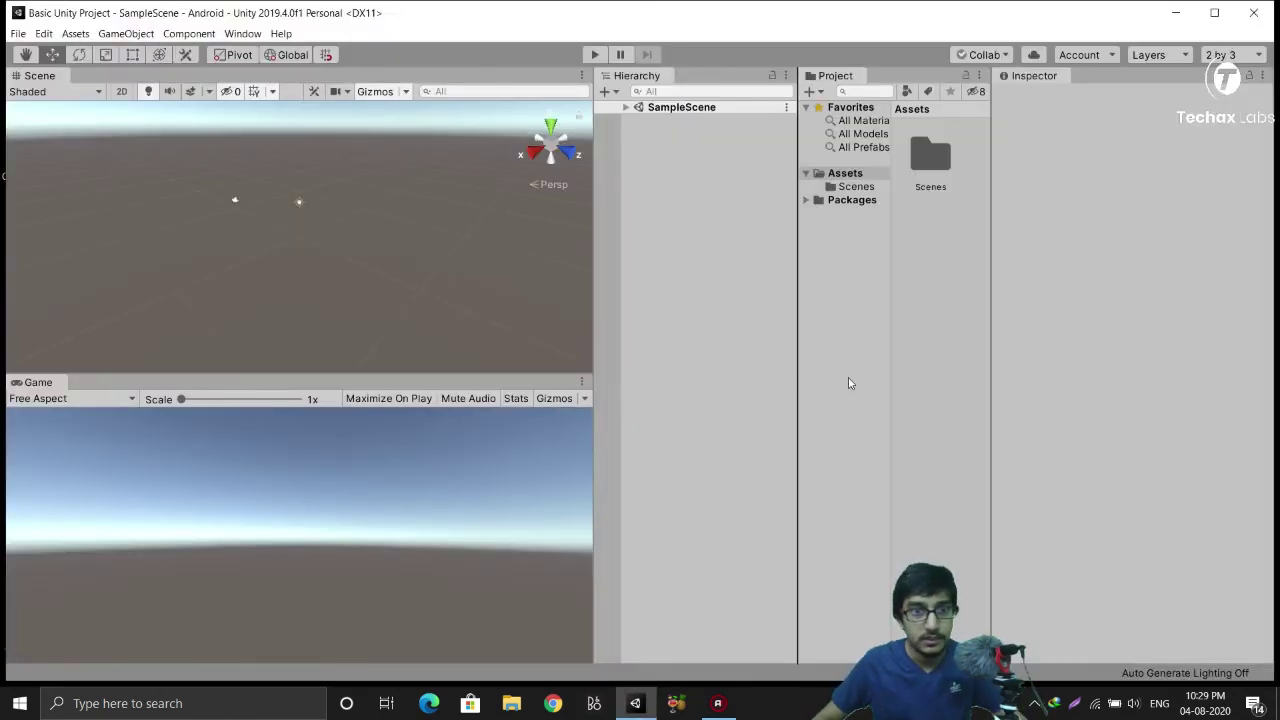
click(1228, 14)
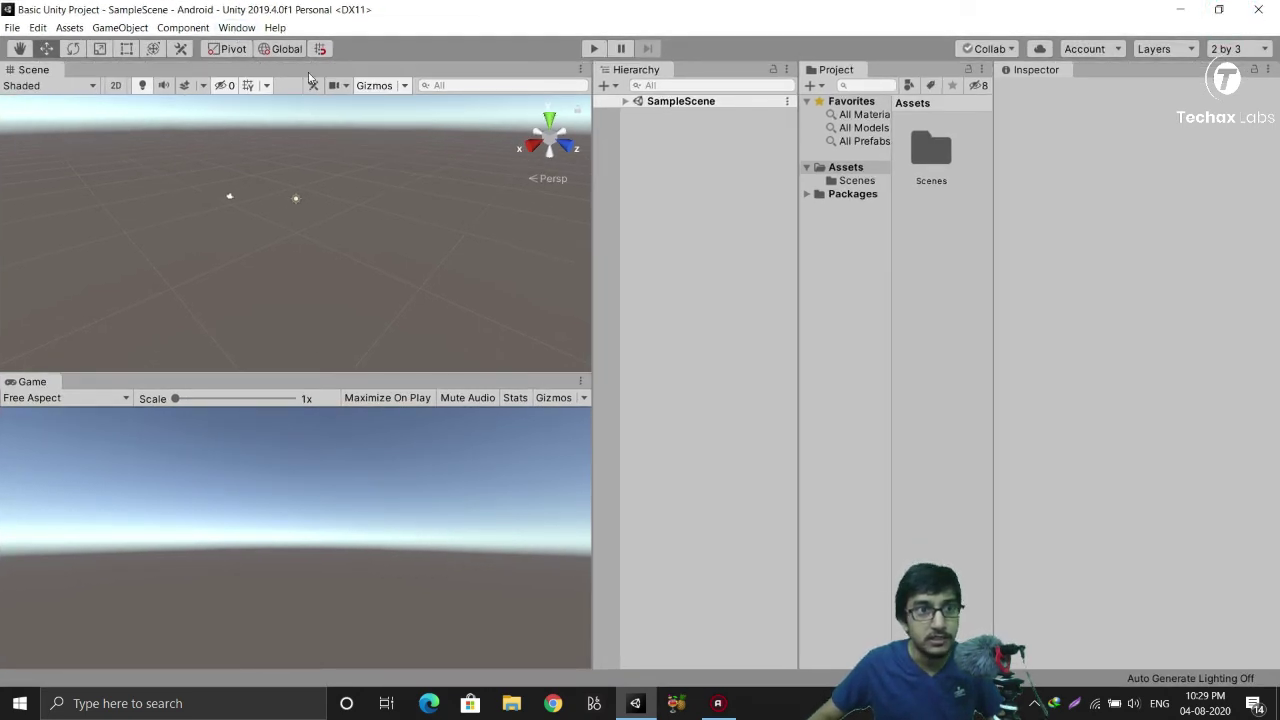
click(235, 28)
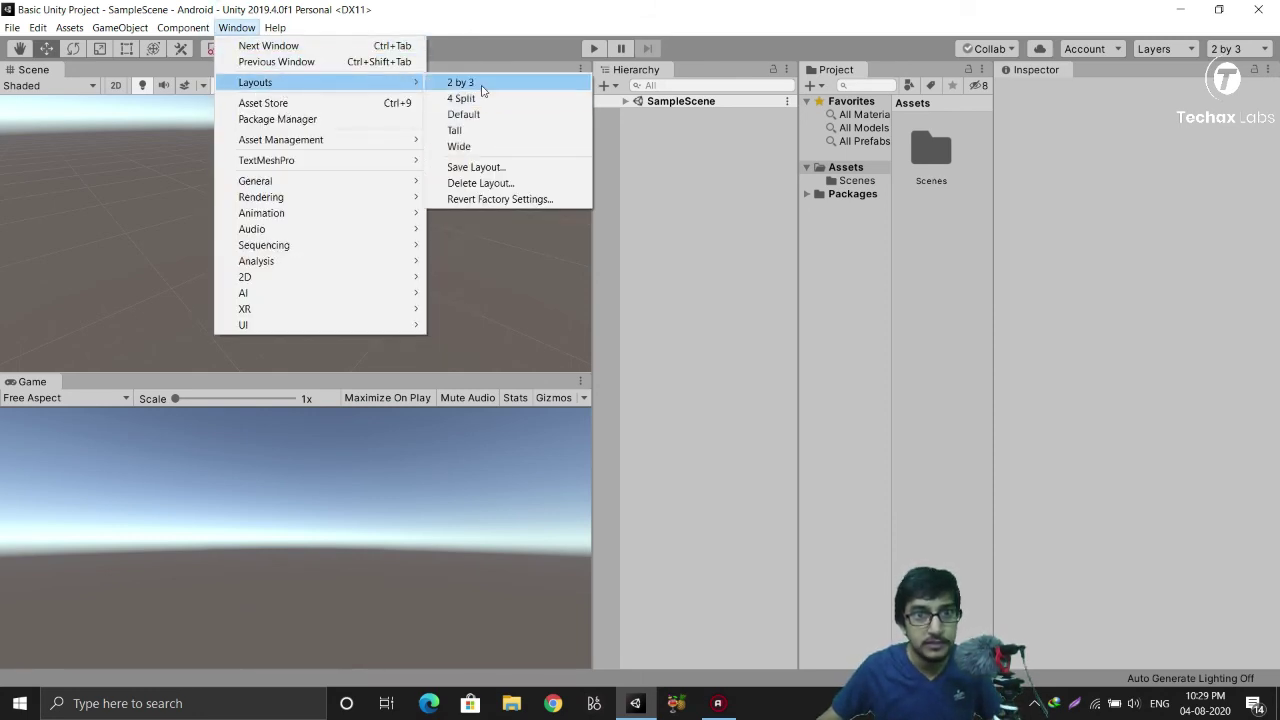
click(477, 115)
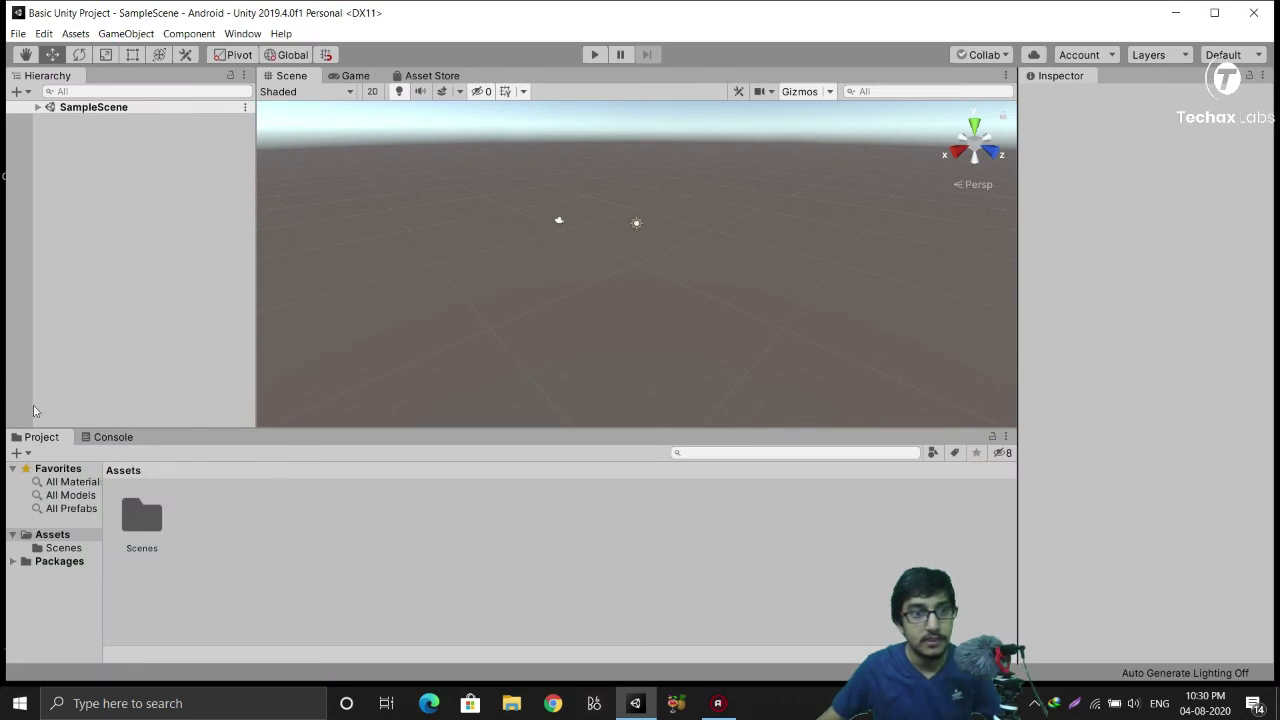
click(1215, 15)
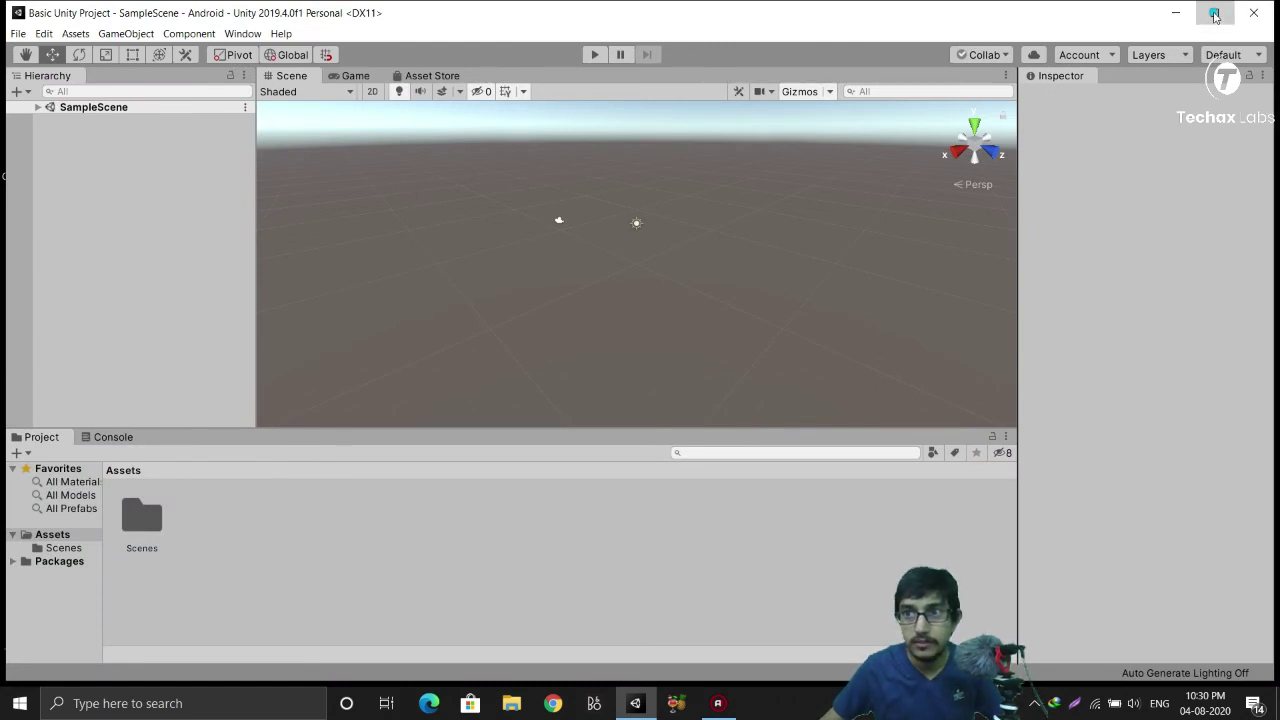
- Reorder the Game and Scene tabs, toggle between them, and end on the Game view's horizon preview
click(341, 70)
drag(341, 70, 88, 444)
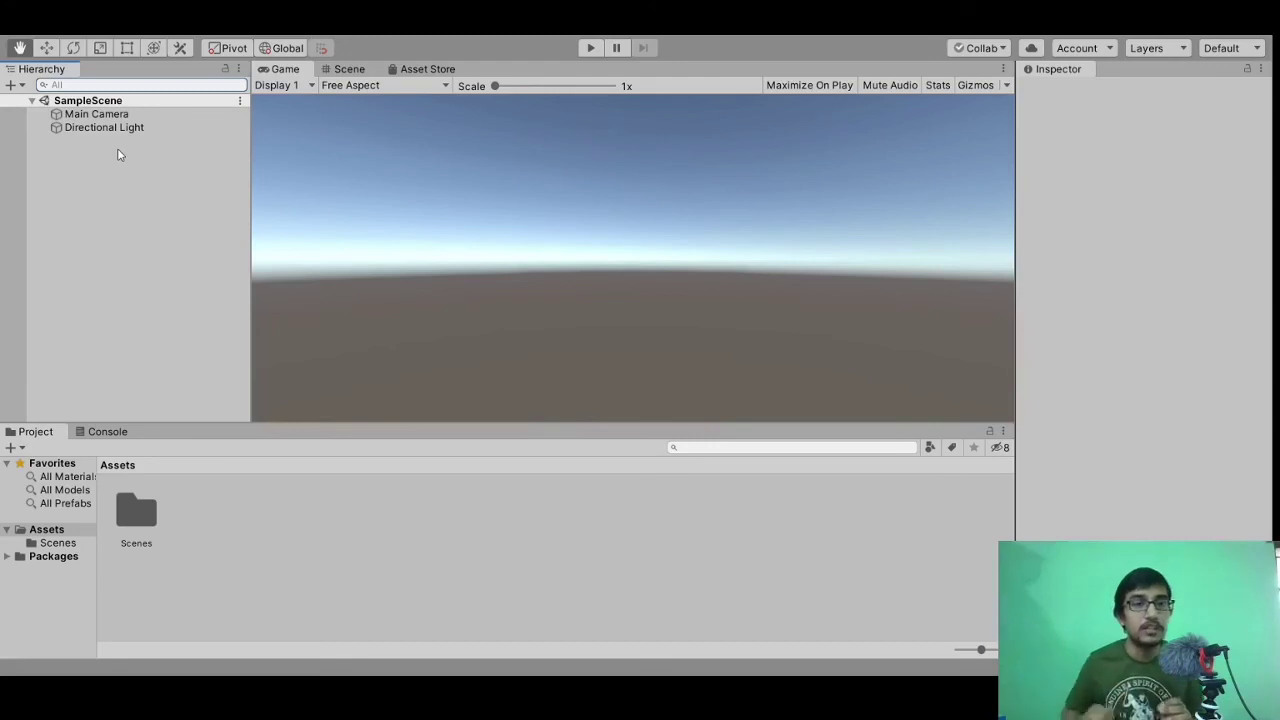
drag(329, 70, 290, 72)
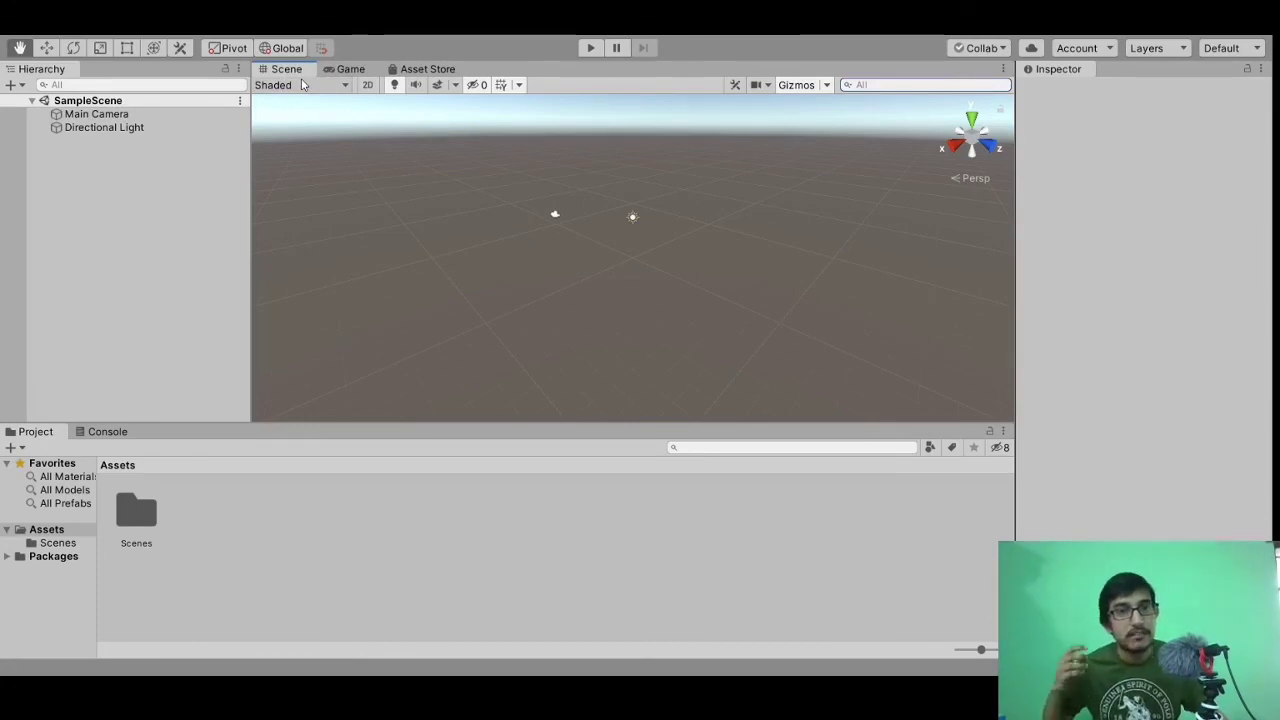
click(342, 72)
click(302, 72)
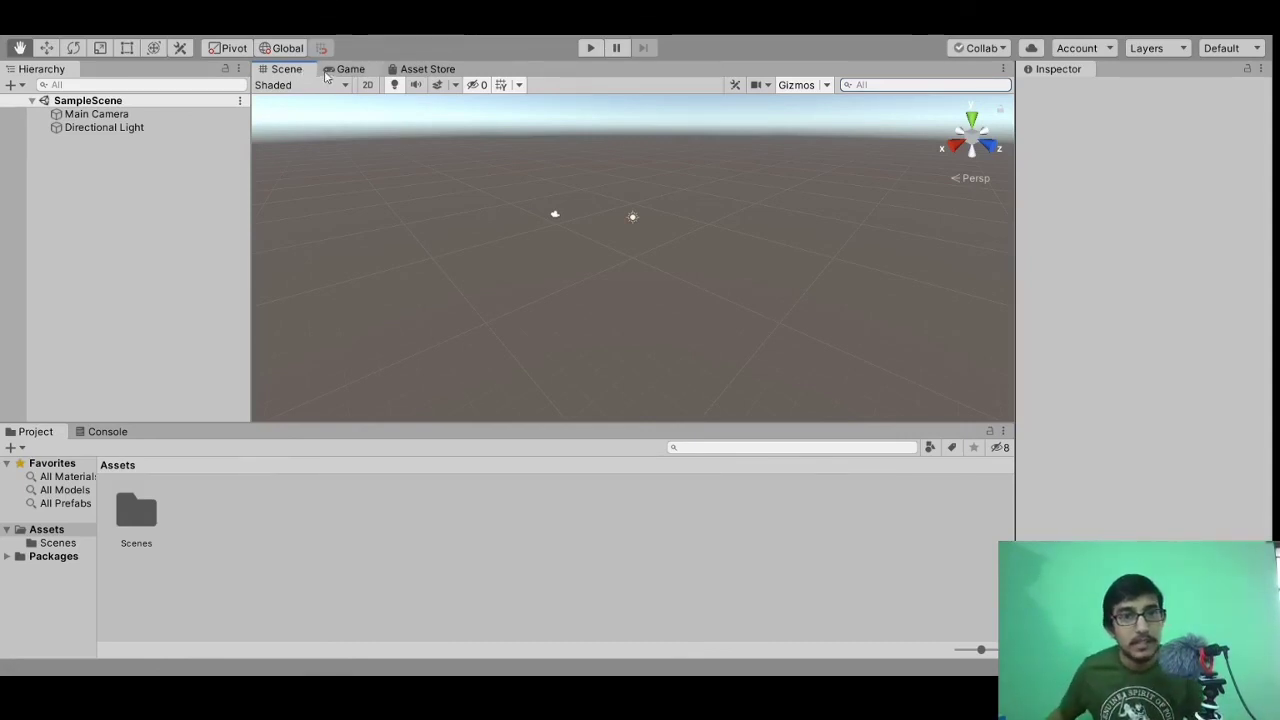
click(329, 75)
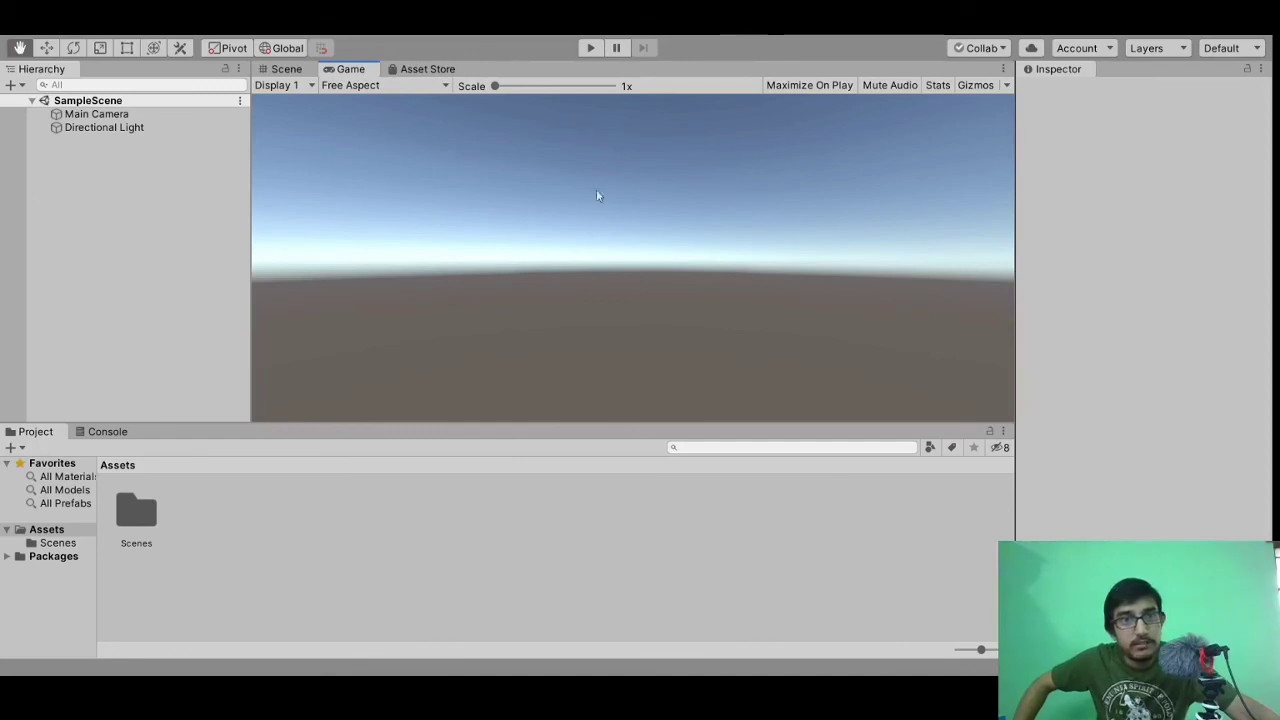
- Show the Asset Store, then inspect Main Camera and Directional Light properties in the Inspector
click(420, 69)
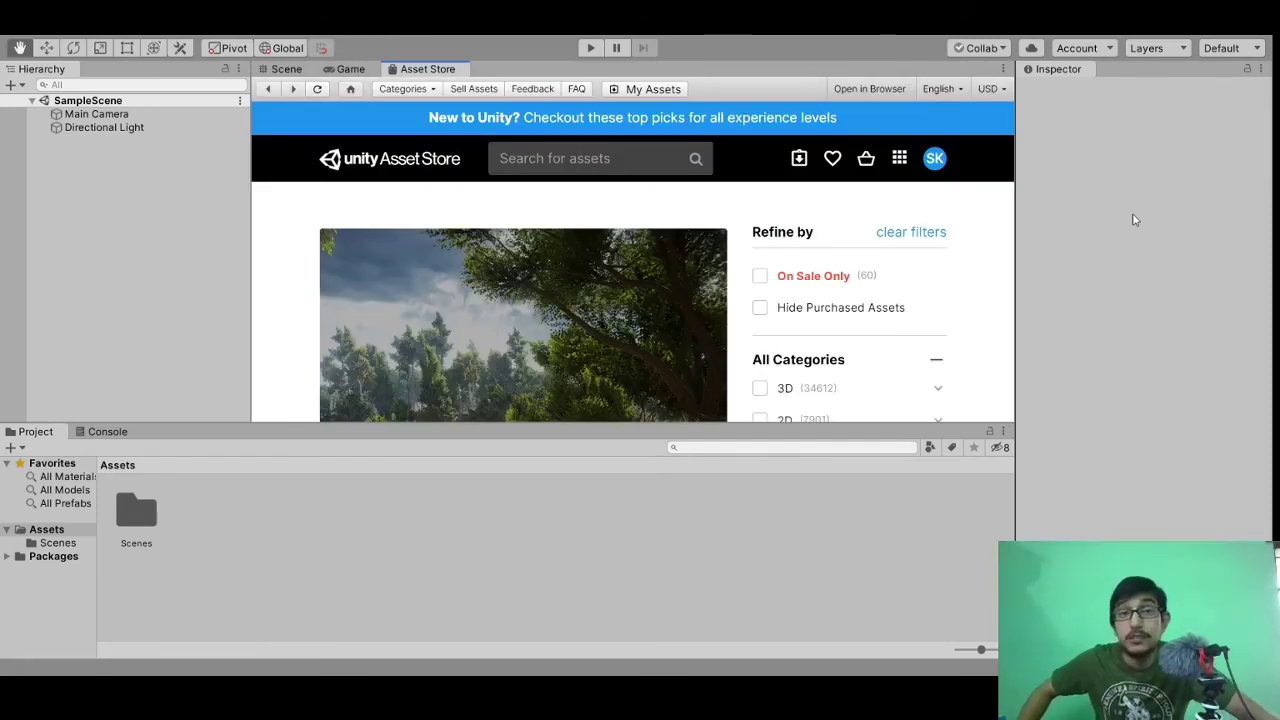
click(110, 116)
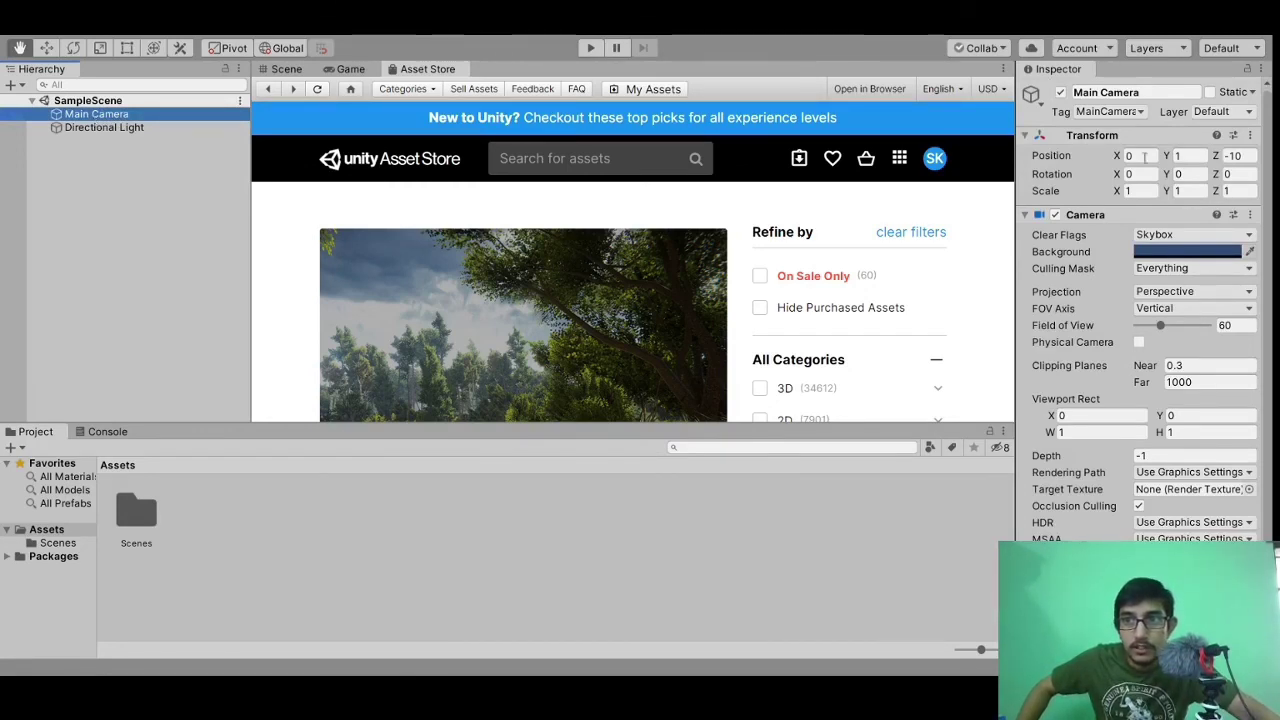
scroll(1110, 100, down, 1)
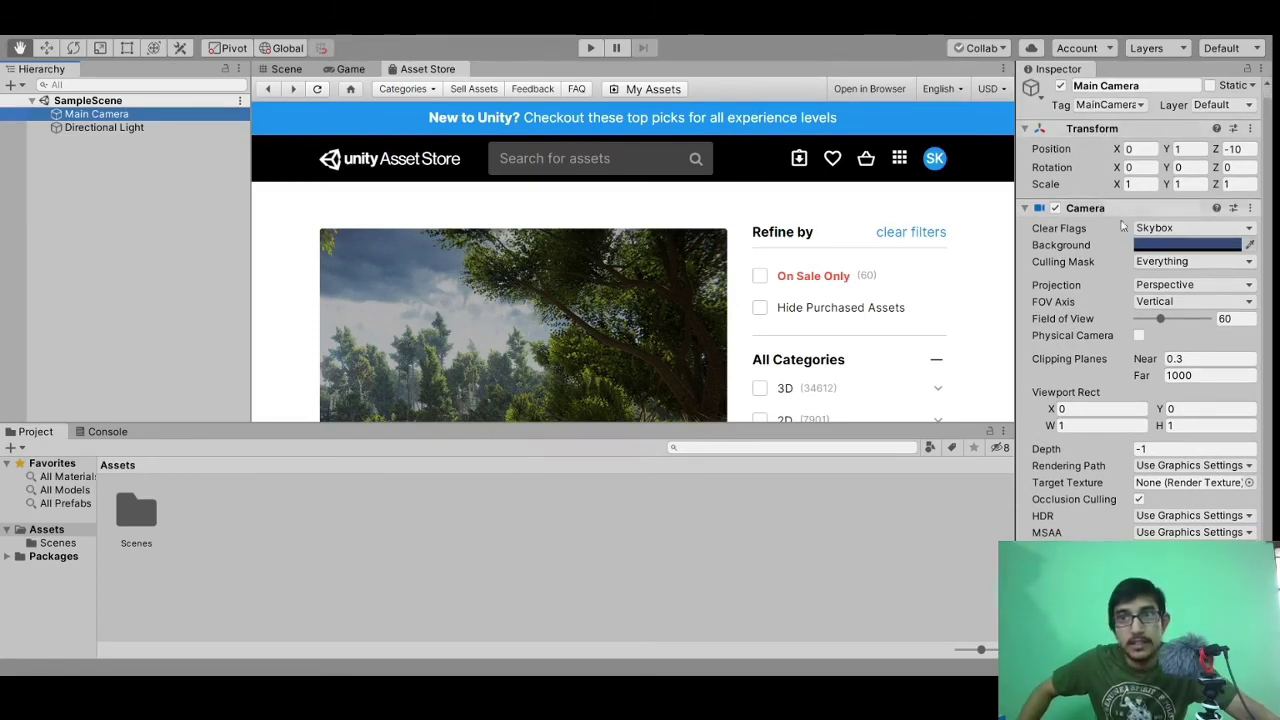
scroll(1105, 137, up, 1)
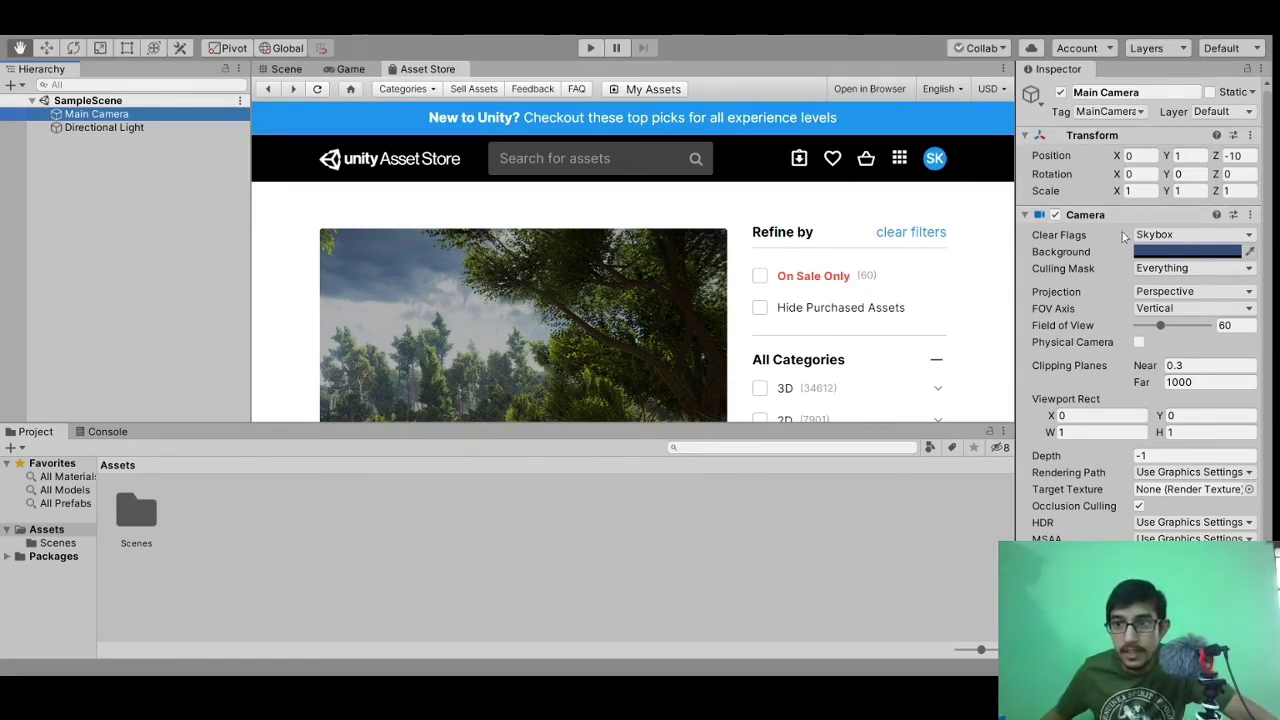
scroll(1108, 237, down, 1)
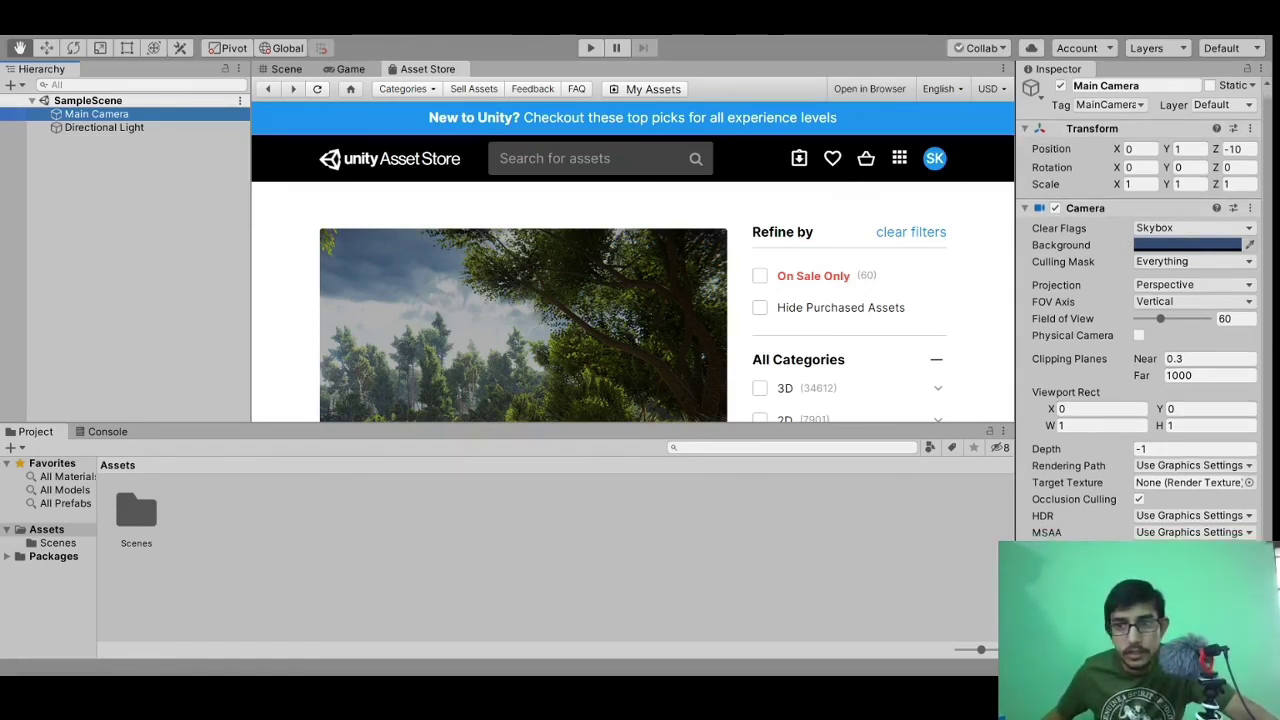
click(137, 129)
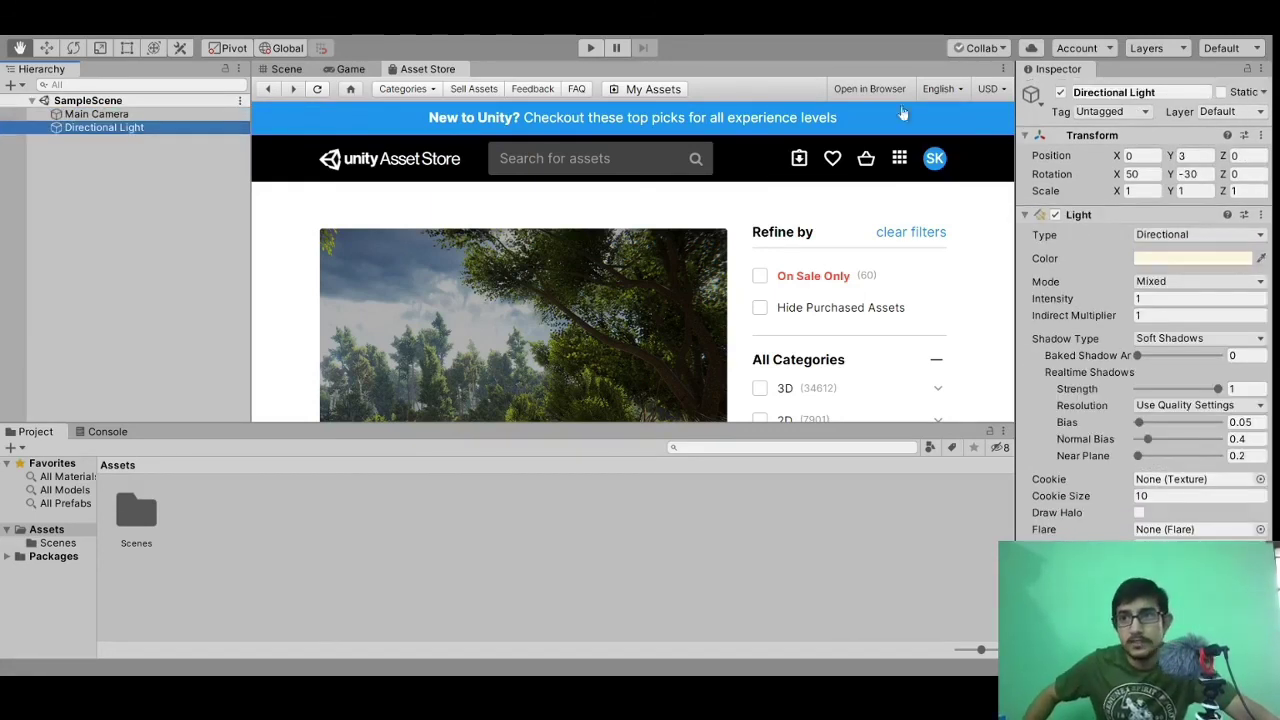